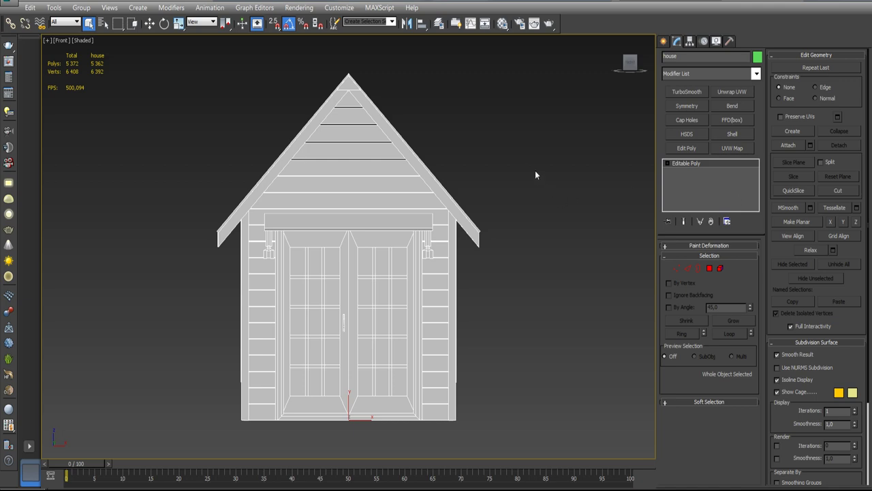
- Orbit, zoom and pan around the selected house to frame the door and arched-window sides
mouse_move(535, 175)
alt+middle_down()
mouse_move(473, 180)
mouse_move(488, 178)
alt+middle_up()
scroll(489, 178, up, 5)
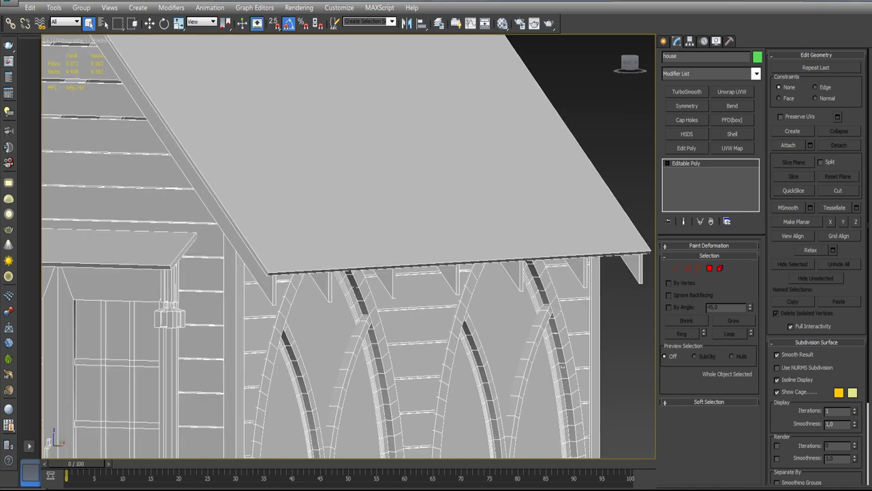
scroll(504, 253, down, 8)
mouse_move(477, 252)
alt+middle_down()
mouse_move(504, 253)
mouse_move(492, 234)
mouse_move(413, 247)
mouse_move(414, 227)
mouse_move(418, 271)
mouse_move(541, 246)
alt+middle_up()
click(504, 254)
scroll(414, 226, up, 3)
scroll(418, 270, up, 4)
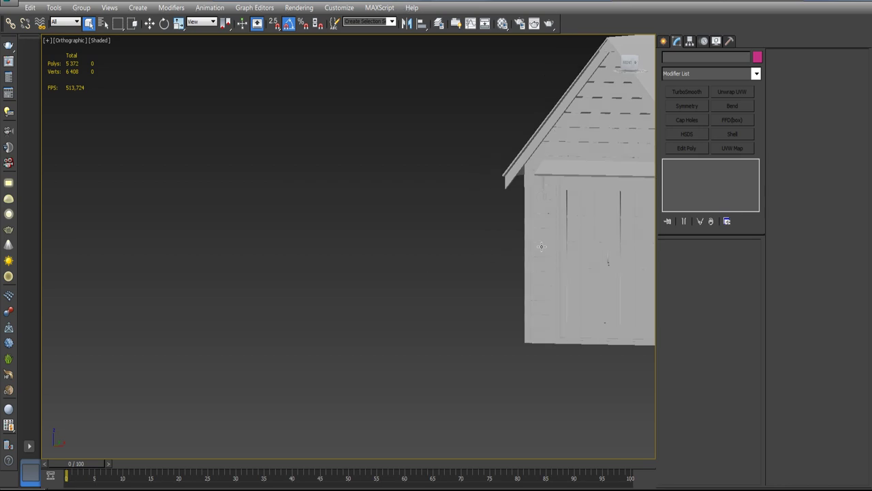
click(541, 247)
scroll(541, 247, down, 5)
middle_drag(456, 259, 313, 246)
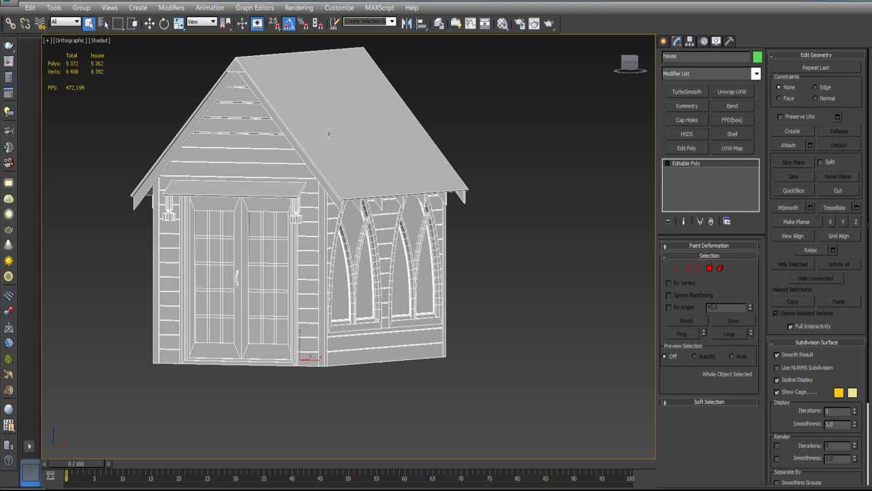
mouse_move(397, 181)
alt+middle_down()
mouse_move(370, 182)
mouse_move(347, 149)
mouse_move(419, 166)
alt+middle_up()
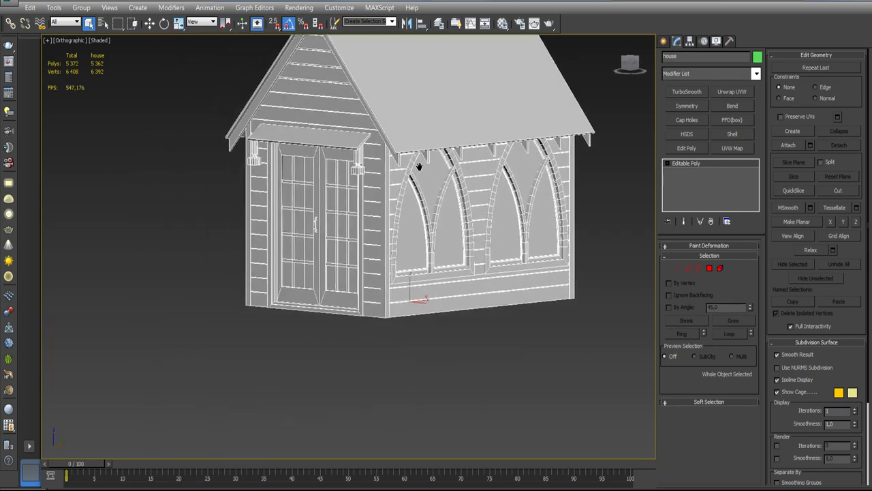
scroll(317, 228, up, 5)
scroll(346, 217, down, 5)
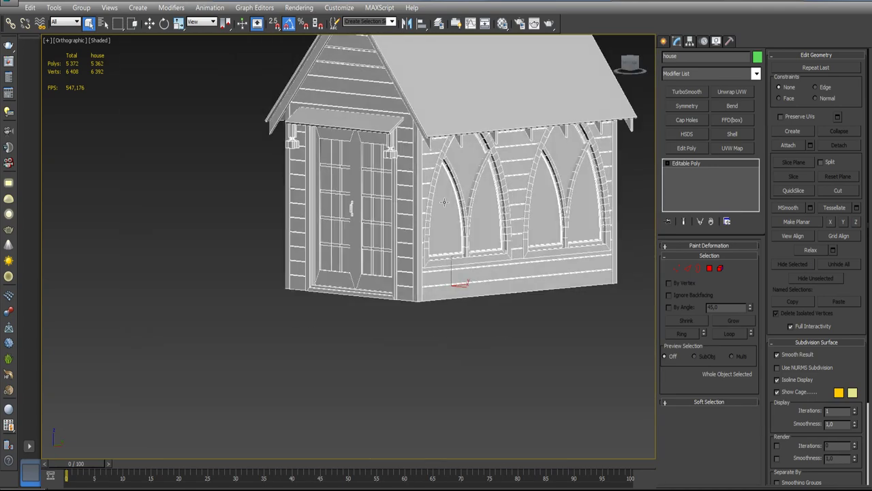
mouse_move(346, 217)
alt+middle_down()
mouse_move(377, 188)
mouse_move(448, 210)
alt+middle_up()
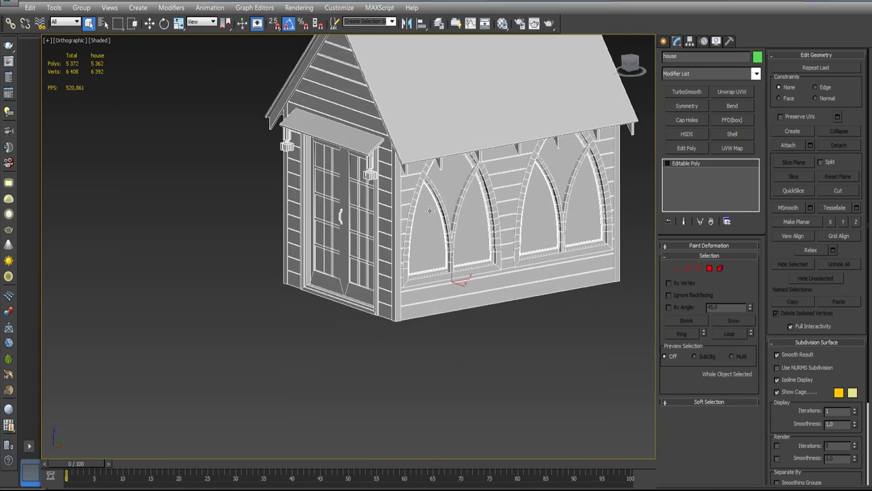
scroll(333, 225, up, 5)
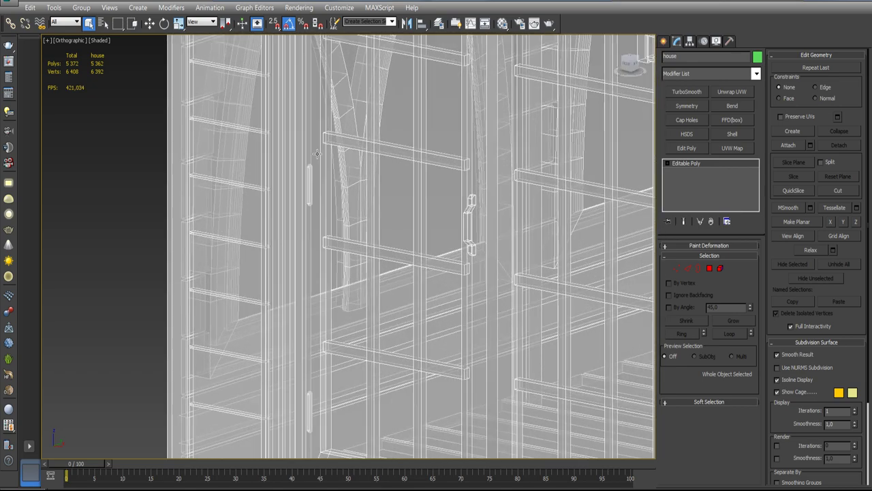
middle_drag(332, 224, 382, 204)
scroll(382, 204, down, 3)
scroll(321, 208, down, 1)
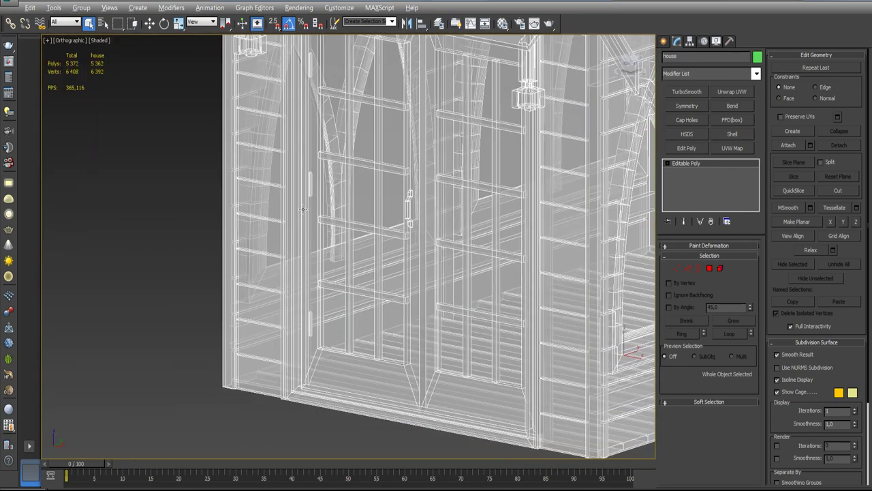
scroll(322, 207, down, 3)
scroll(322, 208, down, 3)
scroll(321, 208, down, 2)
mouse_move(322, 208)
alt+middle_down()
mouse_move(333, 193)
mouse_move(333, 201)
alt+middle_up()
scroll(332, 200, up, 1)
scroll(351, 198, up, 3)
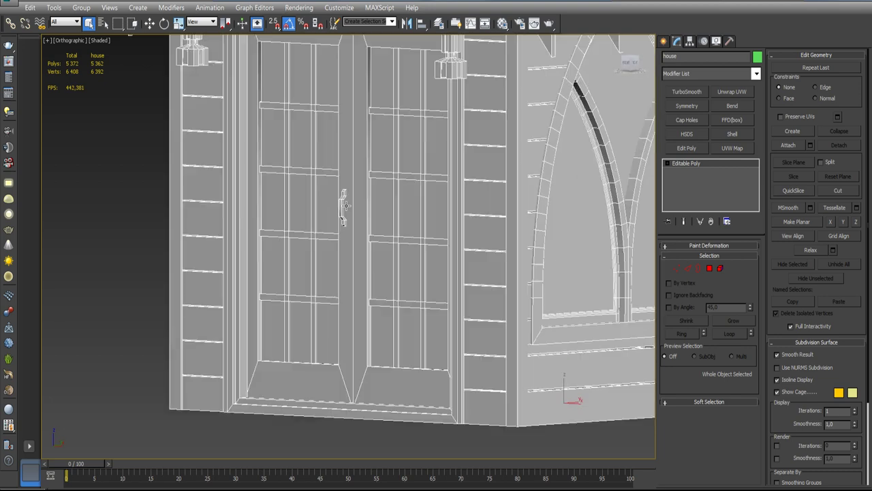
scroll(354, 201, up, 2)
scroll(358, 202, down, 3)
scroll(358, 202, down, 3)
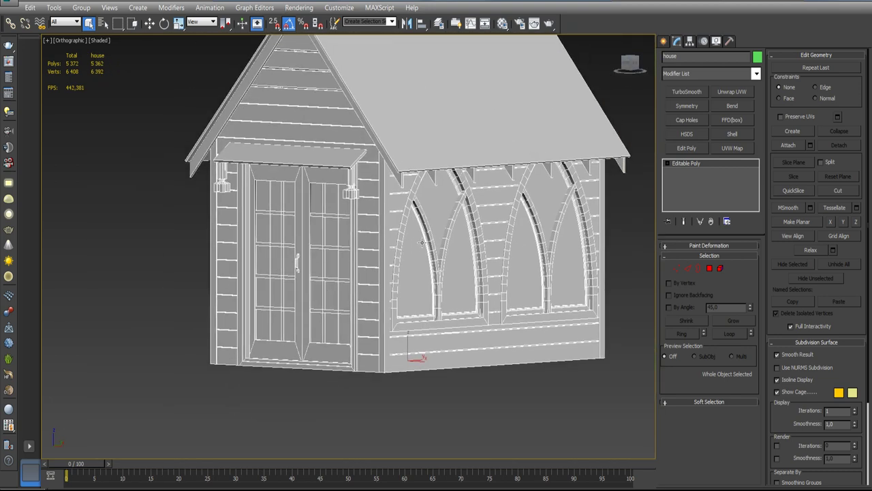
alt+middle_drag(497, 320, 471, 296)
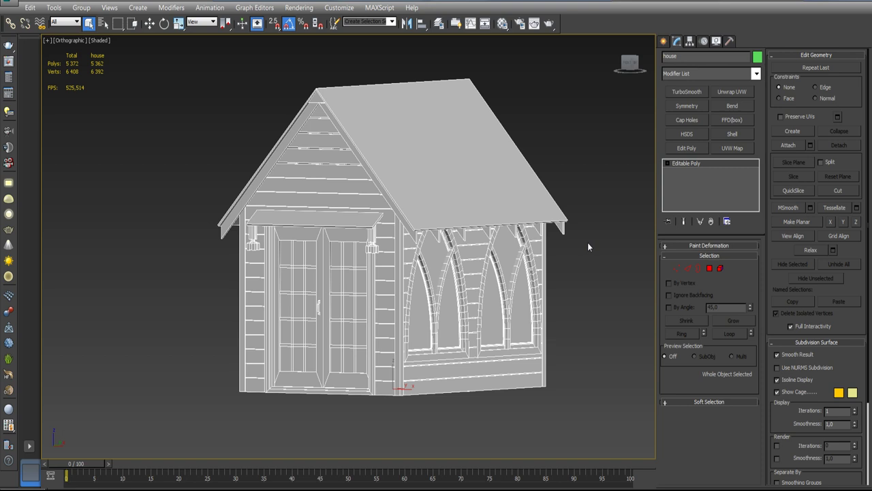
middle_drag(587, 242, 538, 253)
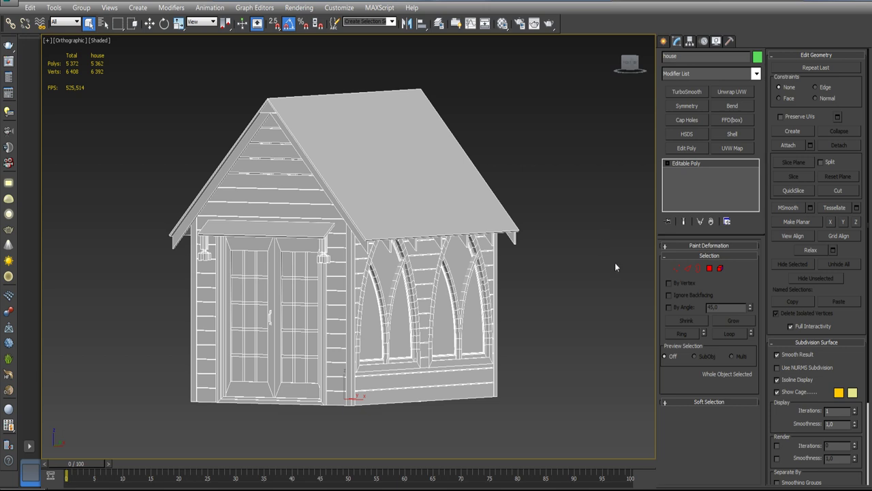
middle_drag(585, 283, 588, 270)
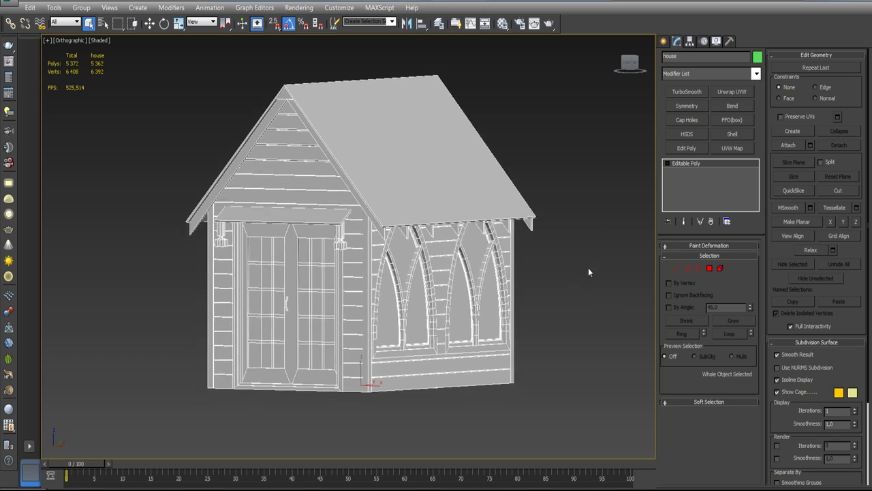
- In Element mode, select the two door glass panes and four arched window panes, then add Unwrap UVW
click(720, 269)
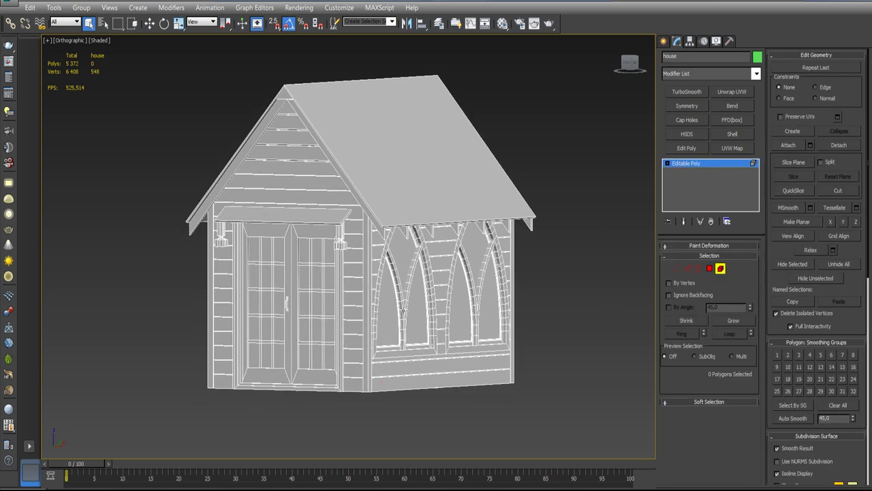
click(389, 313)
ctrl+click(458, 319)
ctrl+click(327, 332)
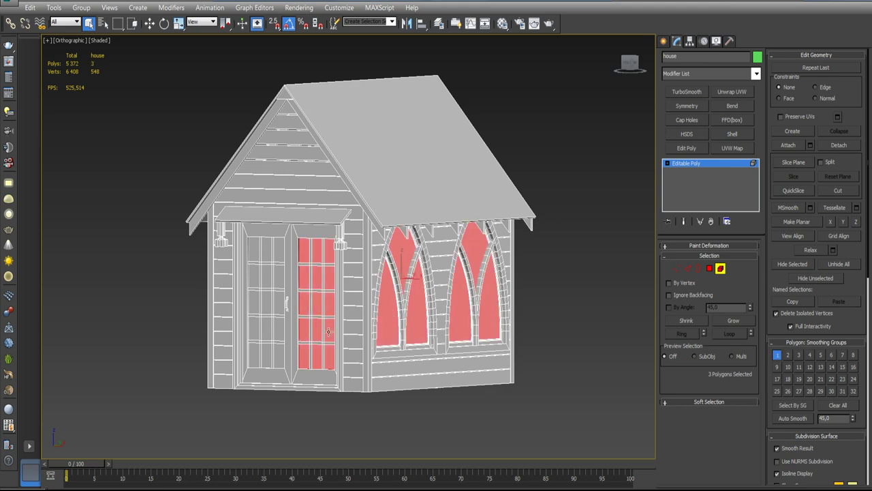
ctrl+click(267, 332)
mouse_move(267, 332)
alt+middle_down()
mouse_move(333, 249)
mouse_move(359, 270)
alt+middle_up()
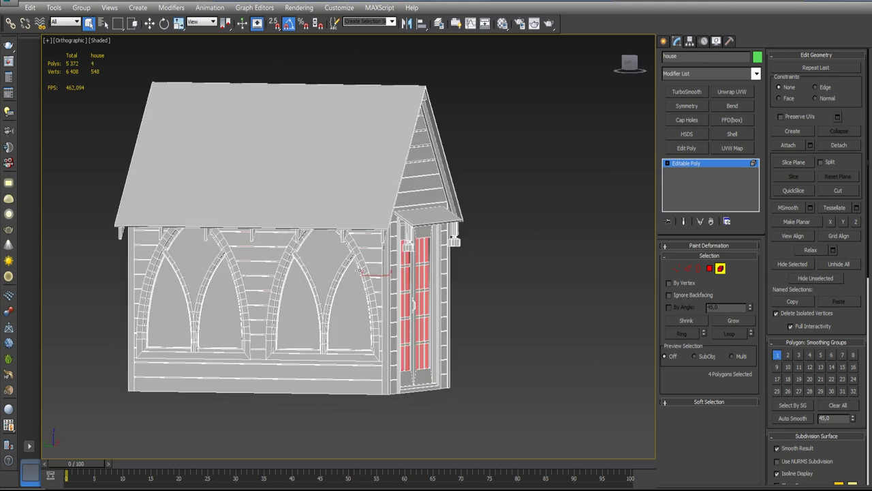
ctrl+click(336, 317)
ctrl+click(230, 319)
mouse_move(214, 317)
alt+middle_down()
mouse_move(426, 269)
mouse_move(326, 270)
alt+middle_up()
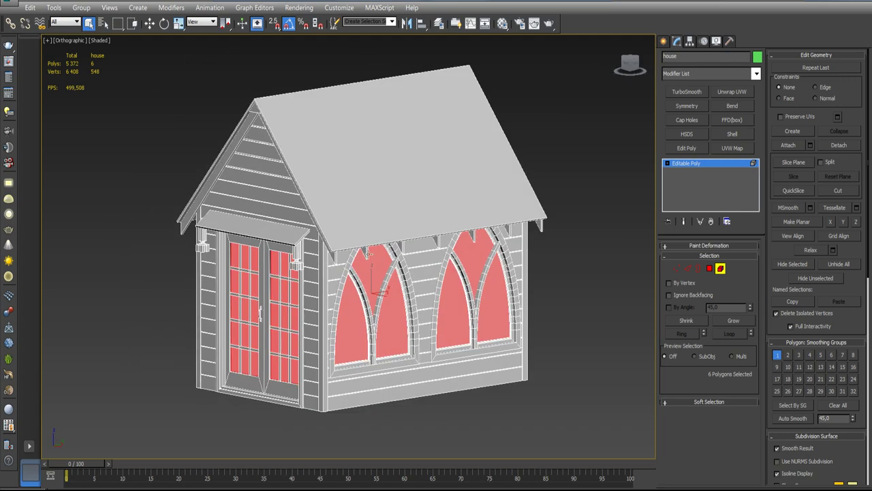
alt+middle_drag(409, 268, 382, 269)
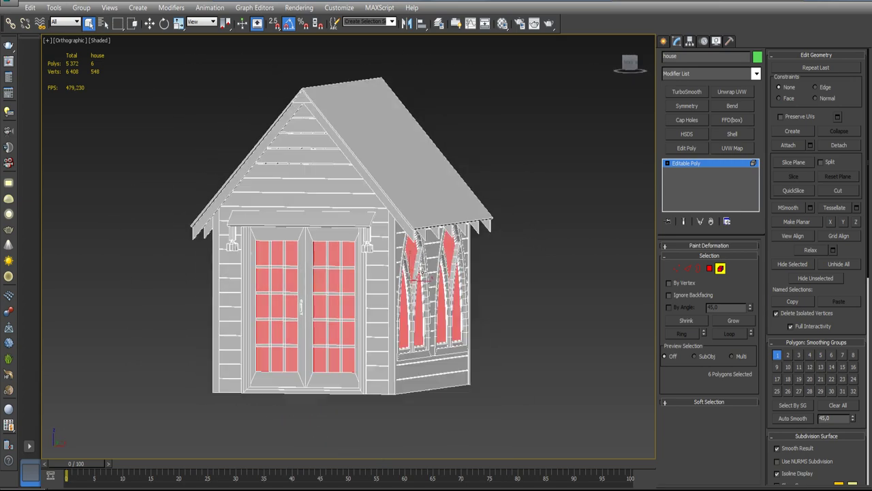
click(733, 91)
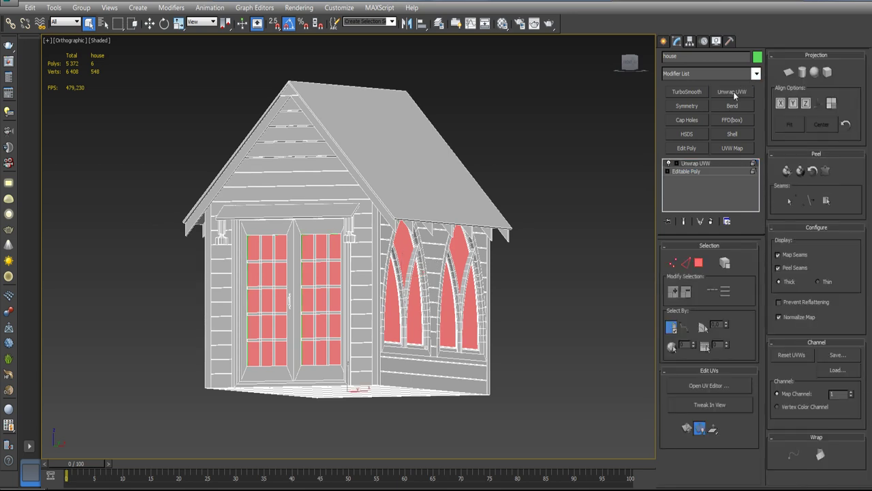
- Open and enlarge the Edit UVWs editor, hide the checker pattern and centre the UV square
click(714, 385)
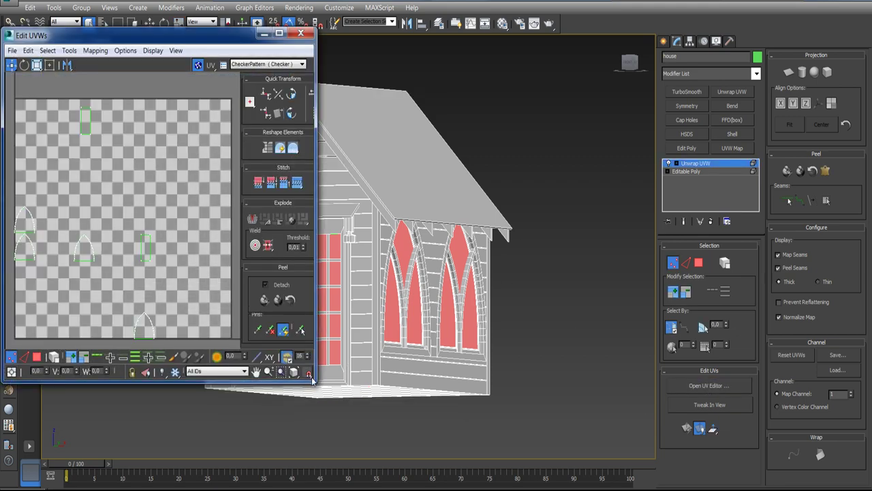
drag(312, 380, 393, 466)
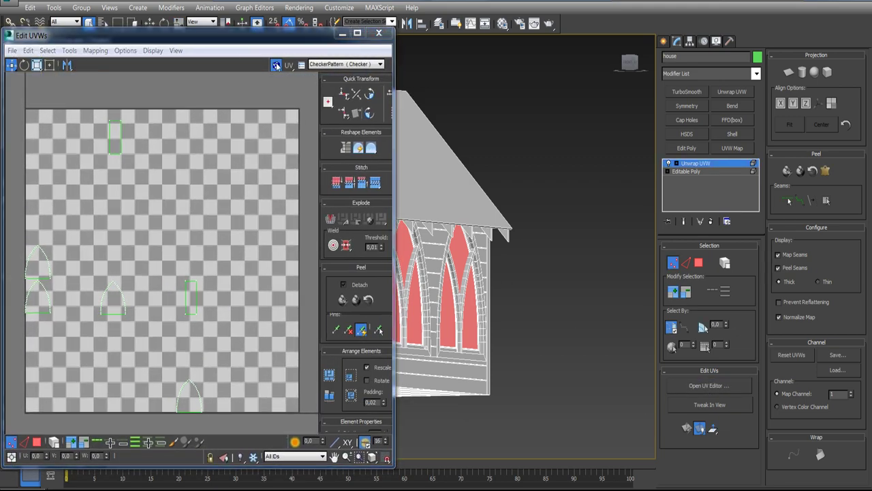
click(276, 65)
scroll(248, 163, down, 4)
middle_drag(246, 165, 198, 206)
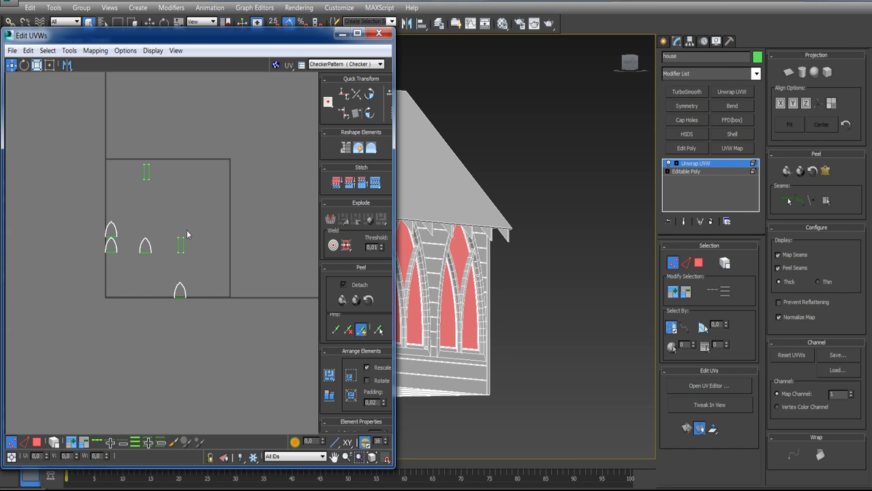
alt+middle_drag(493, 120, 577, 136)
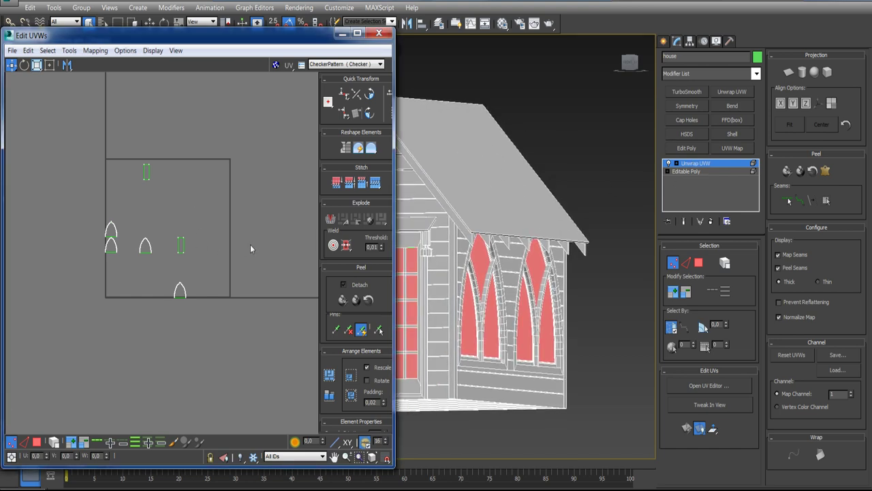
drag(220, 36, 221, 0)
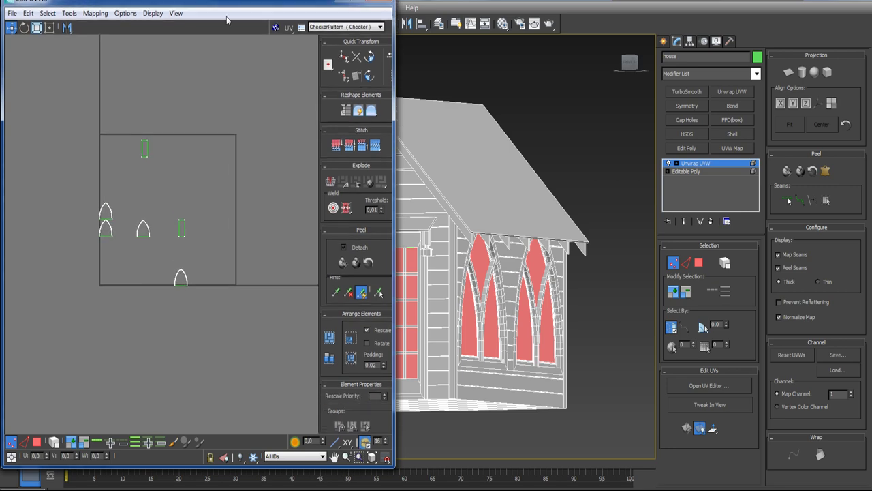
click(69, 14)
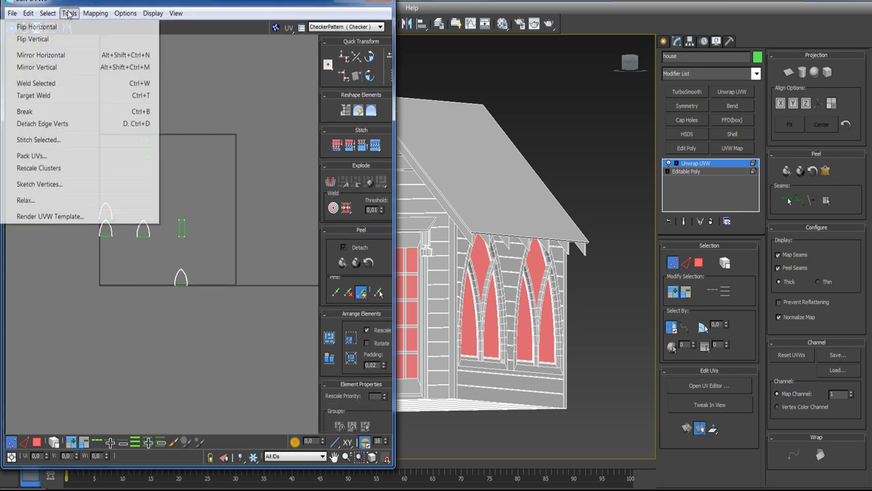
- Set the Render UVs template size to 4096 × 4096
click(39, 217)
drag(46, 25, 521, 80)
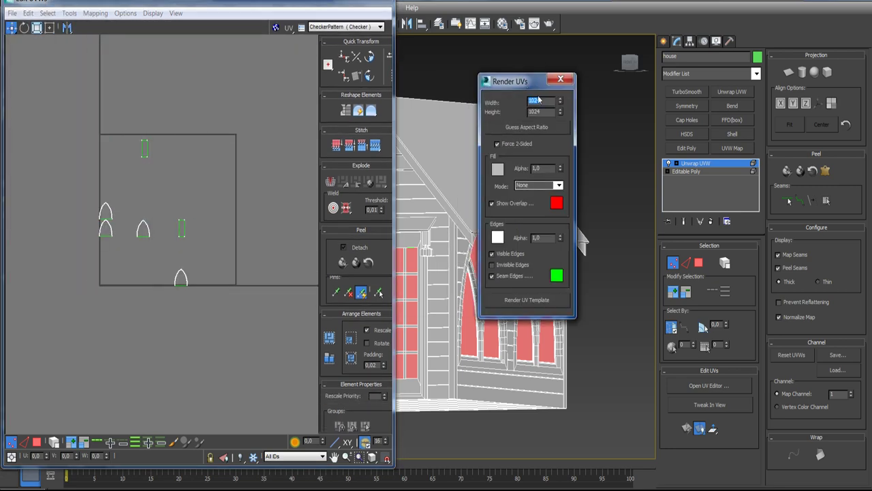
text(4096)
double_click(550, 111)
text(40)
- Turn off overlap, visible edges and seam edges, choose Solid fill, and render the UV template
click(493, 204)
click(493, 254)
click(493, 276)
click(558, 185)
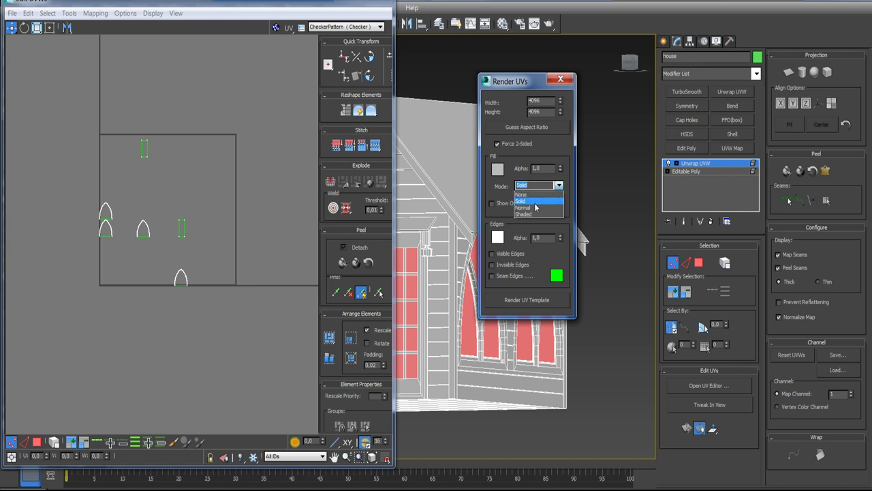
click(536, 202)
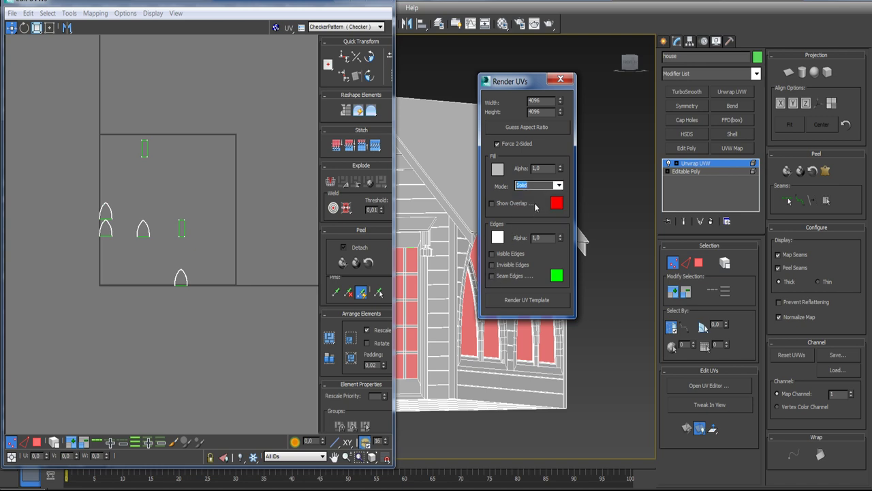
click(533, 300)
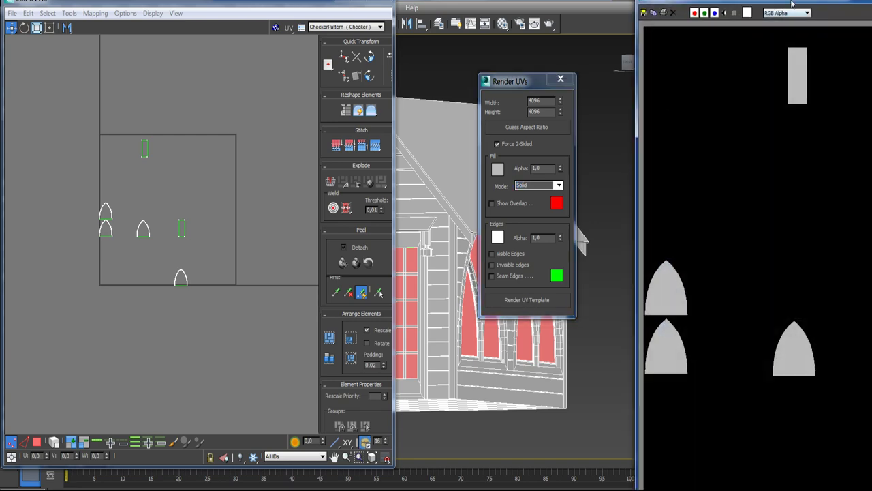
- Enlarge the rendered map window, start saving it, and delete ee.png from the folder
drag(792, 5, 369, 35)
mouse_move(494, 23)
mouse_down()
mouse_move(494, 137)
mouse_move(496, 56)
mouse_up()
scroll(491, 181, down, 3)
scroll(473, 259, up, 3)
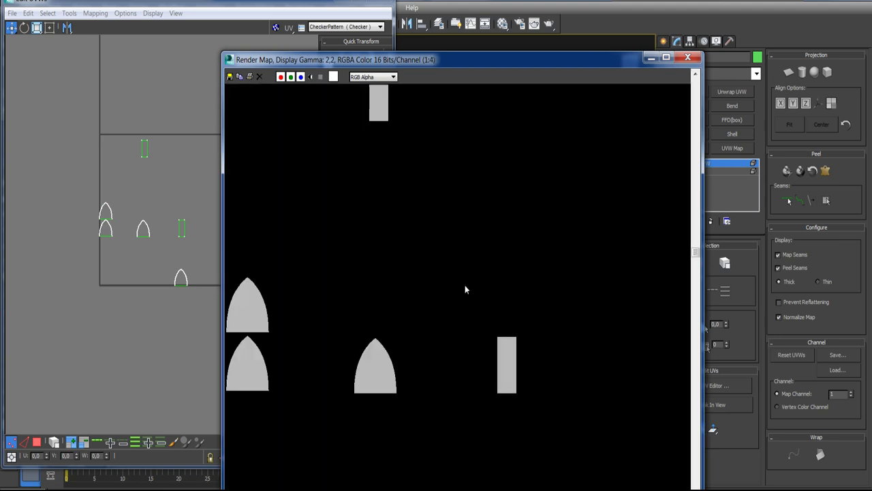
scroll(465, 289, down, 2)
click(230, 76)
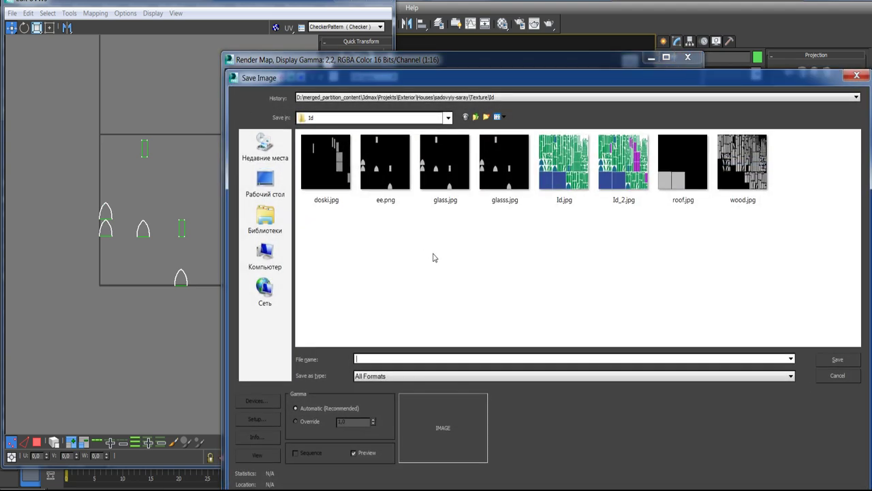
click(504, 170)
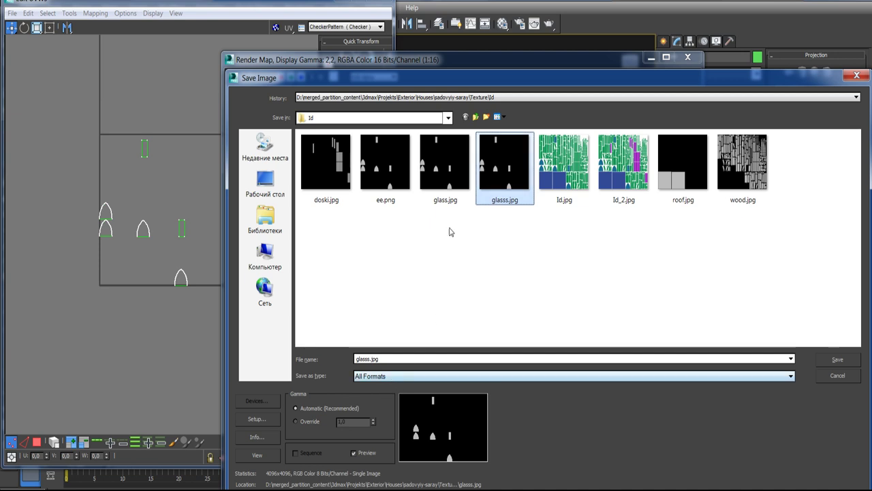
click(386, 167)
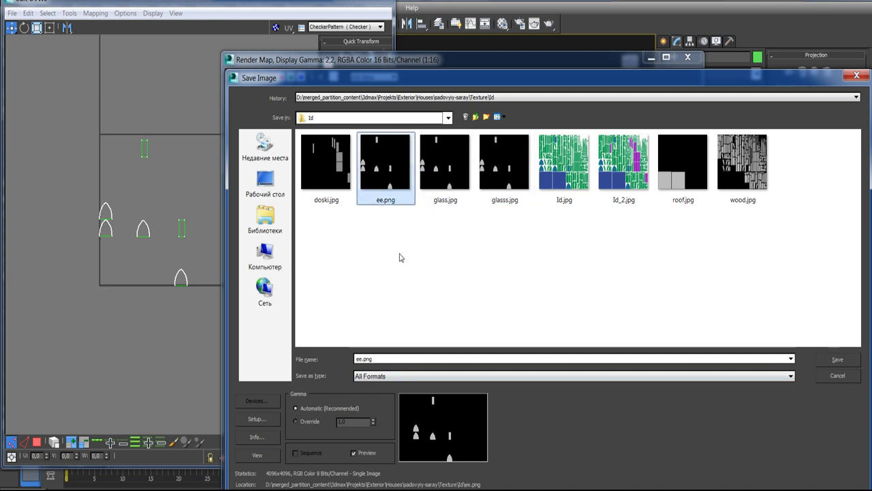
key(Delete)
click(482, 297)
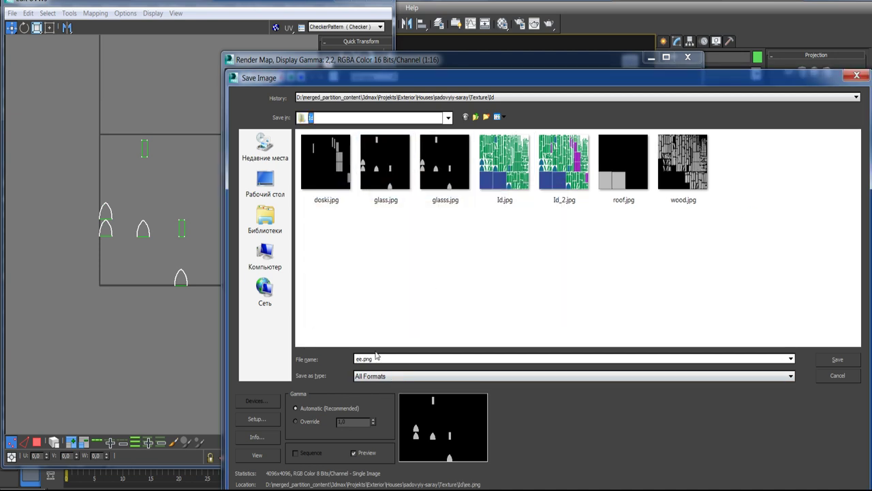
- Save the render as JPEG over glasss.jpg, confirming the overwrite and quality settings
click(438, 164)
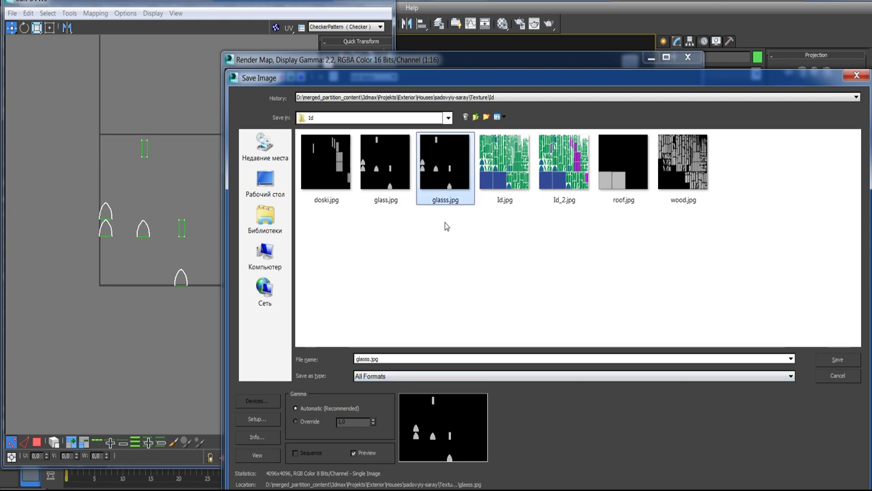
click(380, 376)
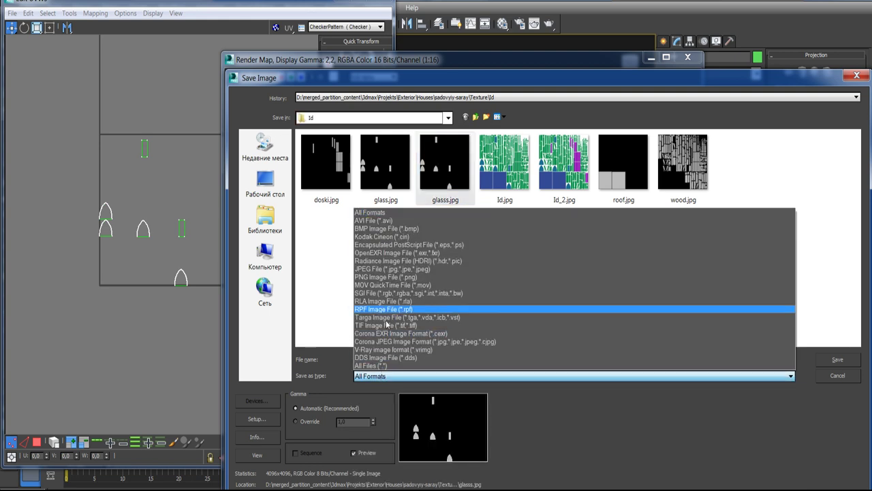
click(385, 269)
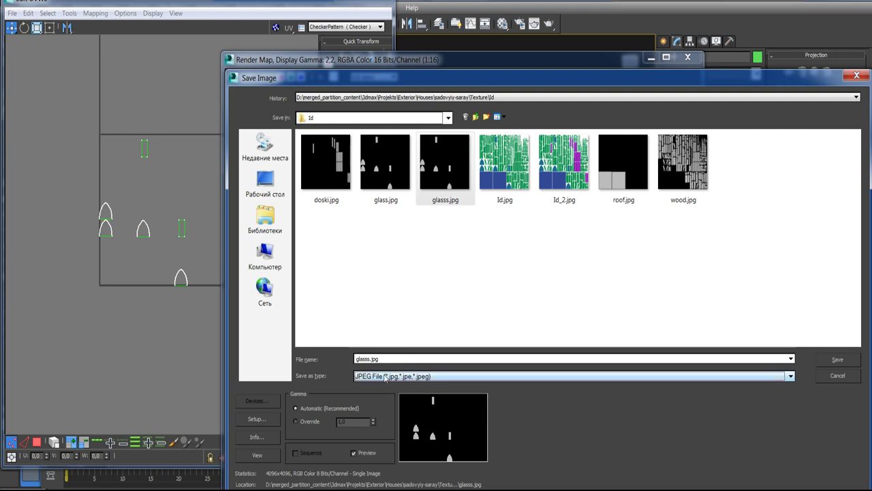
click(837, 359)
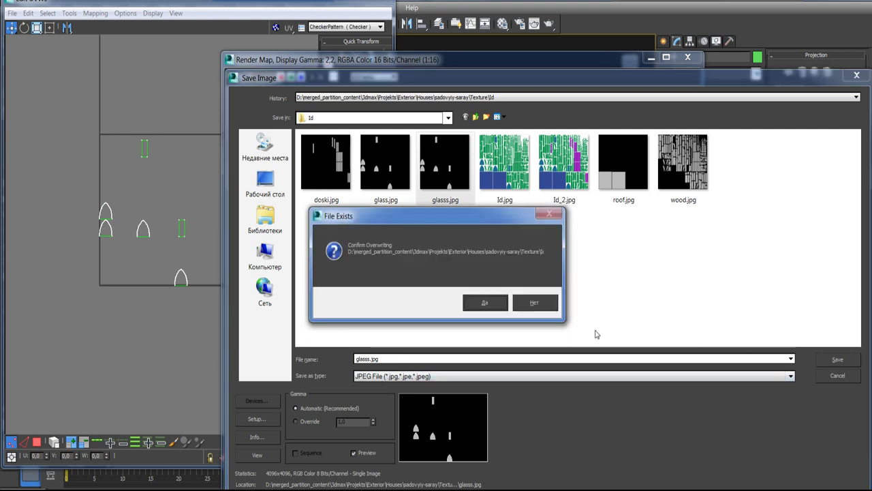
click(485, 302)
click(510, 358)
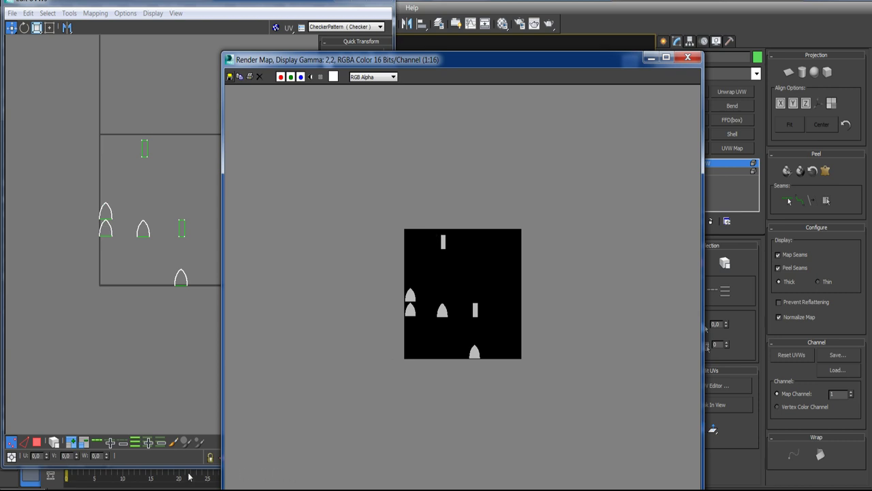
- Switch from 3ds Max to Photoshop alongside the Texture\Id folder
scroll(463, 317, up, 1)
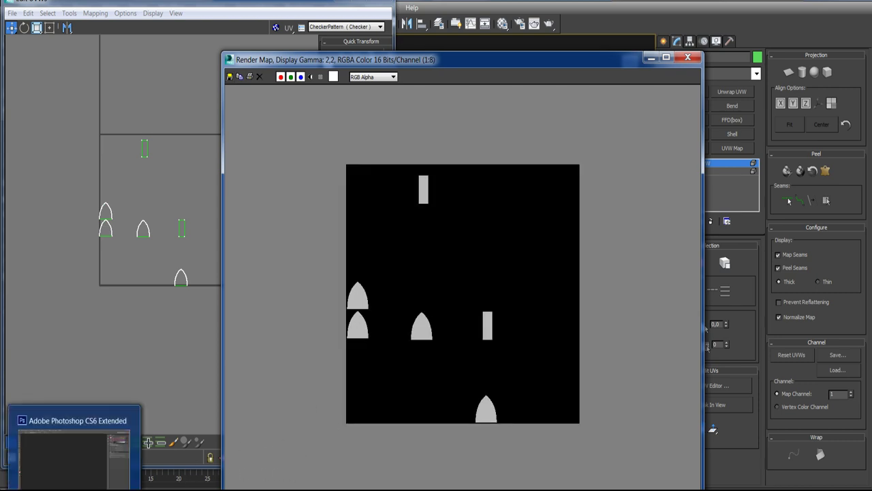
click(74, 453)
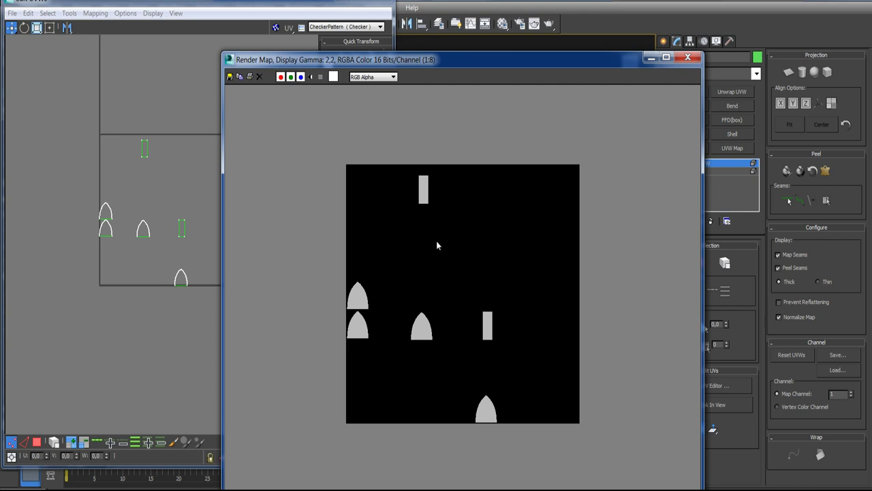
scroll(426, 196, up, 1)
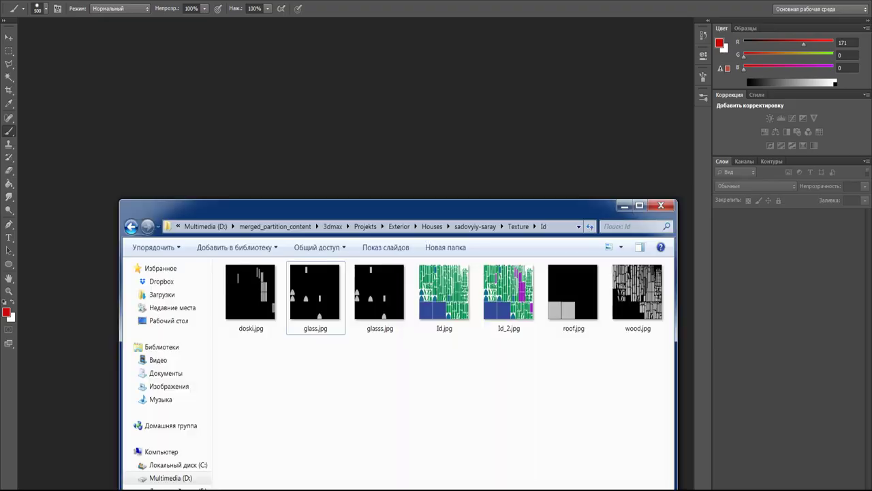
- Open glasss.jpg in Photoshop, accept the colour profile, and convert Background to Layer 0
drag(365, 318, 353, 133)
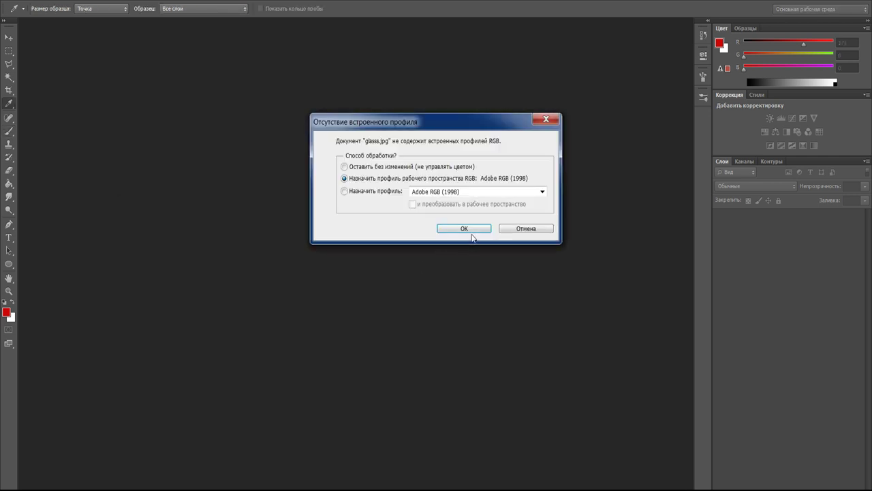
click(471, 232)
key(b)
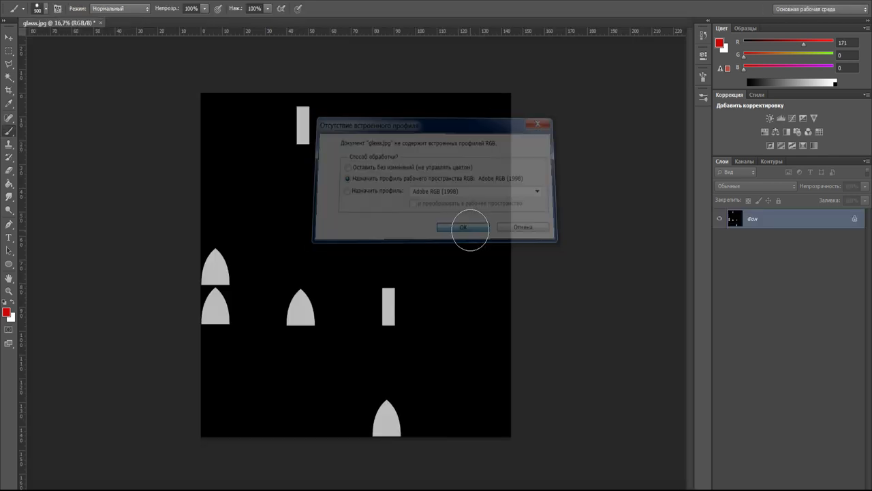
double_click(766, 224)
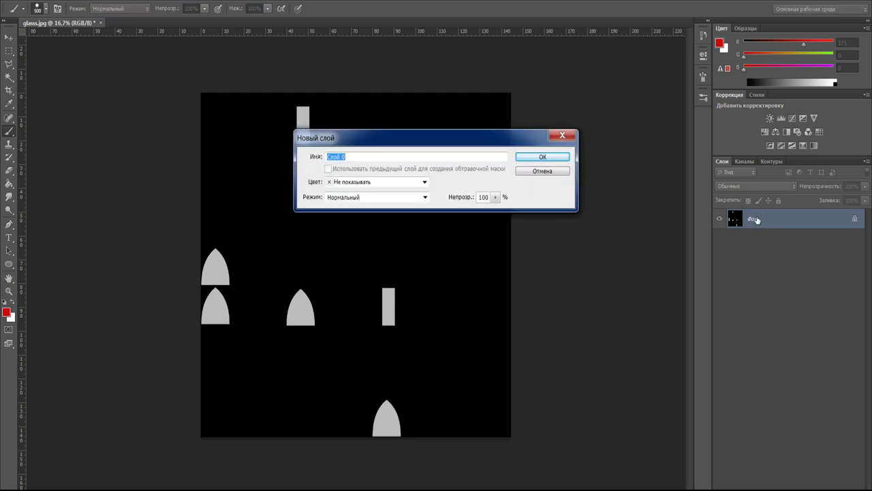
click(555, 158)
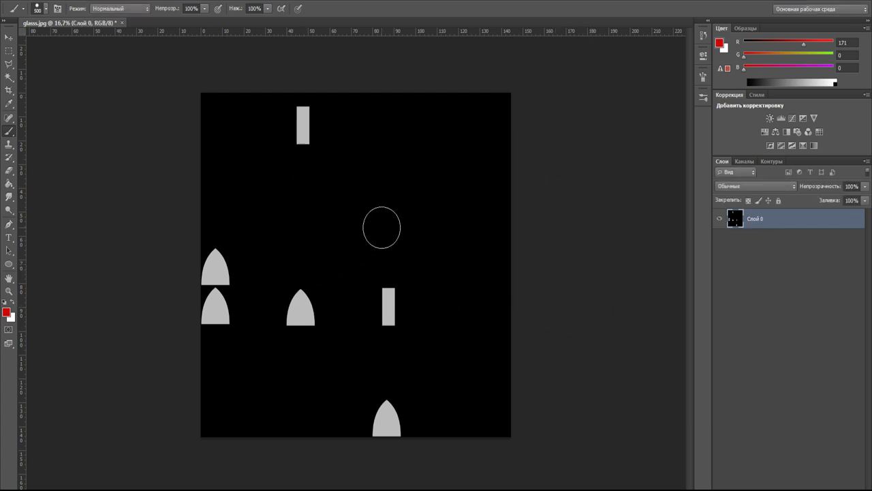
- Magic Wand the black background and invert the selection to the grey glass shapes
key(w)
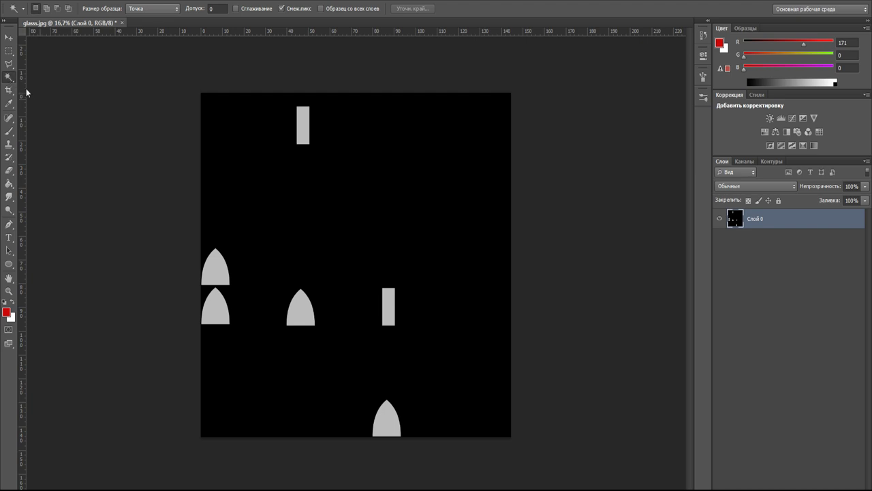
click(322, 210)
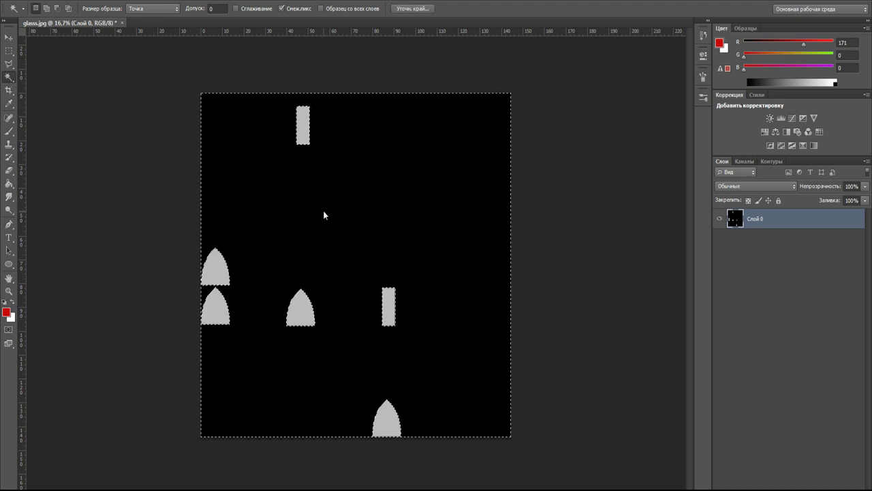
key(ctrl+shift+i)
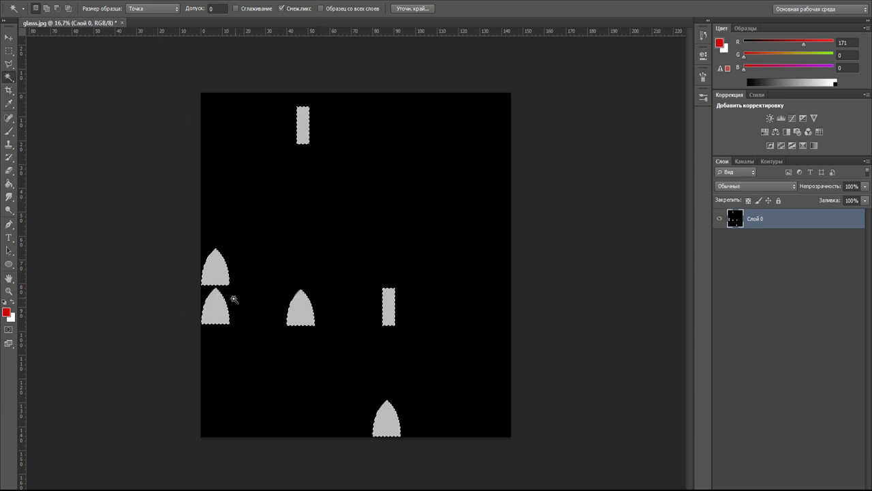
alt+scroll(395, 306, up, 2)
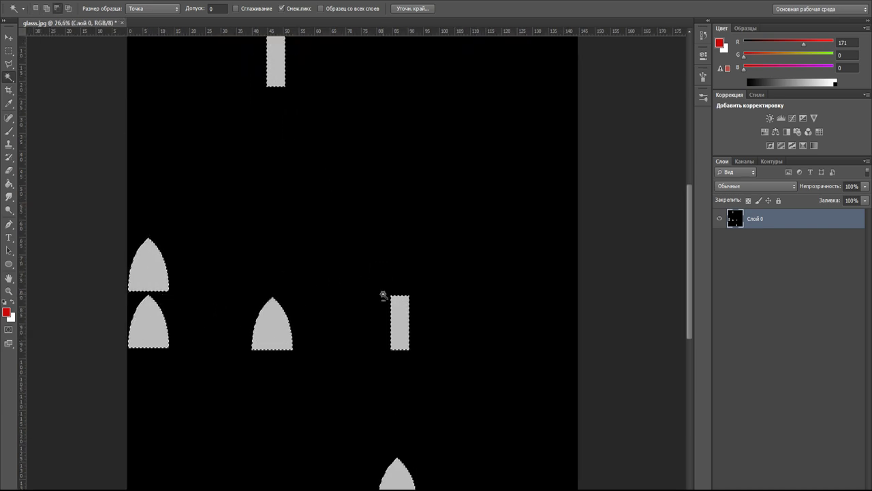
alt+scroll(384, 295, up, 3)
alt+scroll(405, 312, up, 3)
alt+scroll(376, 282, up, 2)
alt+scroll(382, 295, down, 2)
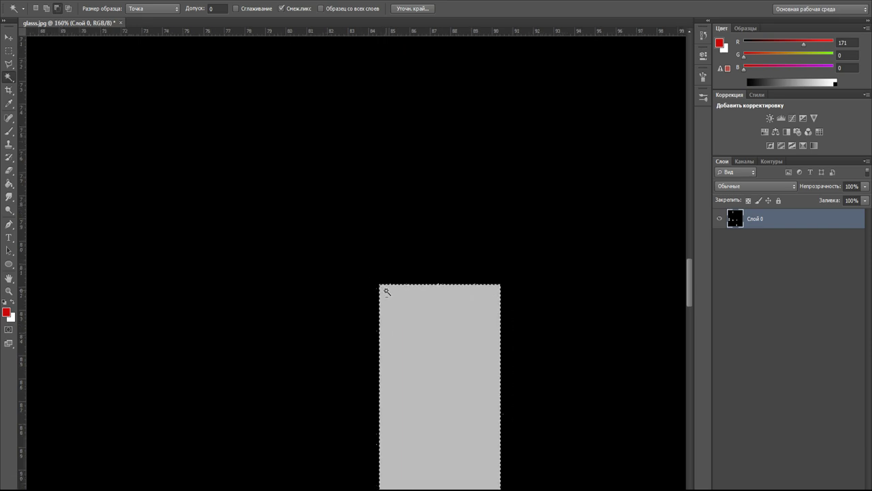
alt+scroll(388, 288, down, 2)
alt+scroll(388, 292, down, 3)
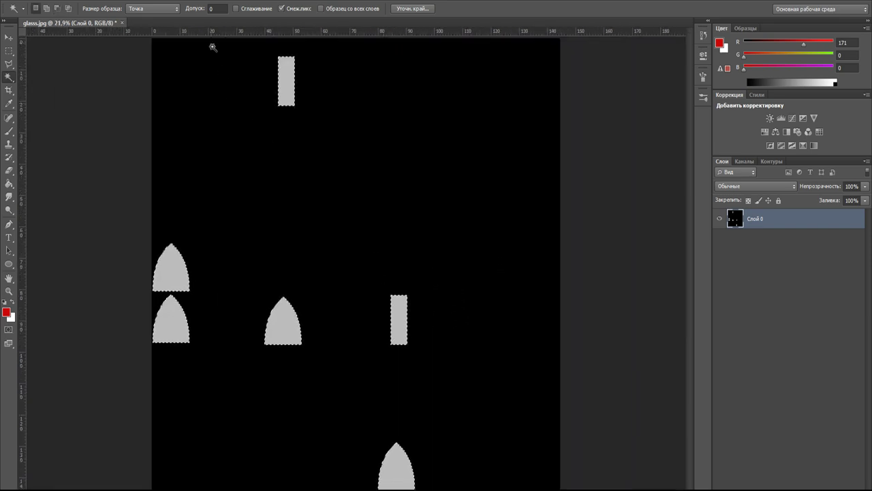
click(194, 2)
mouse_move(209, 128)
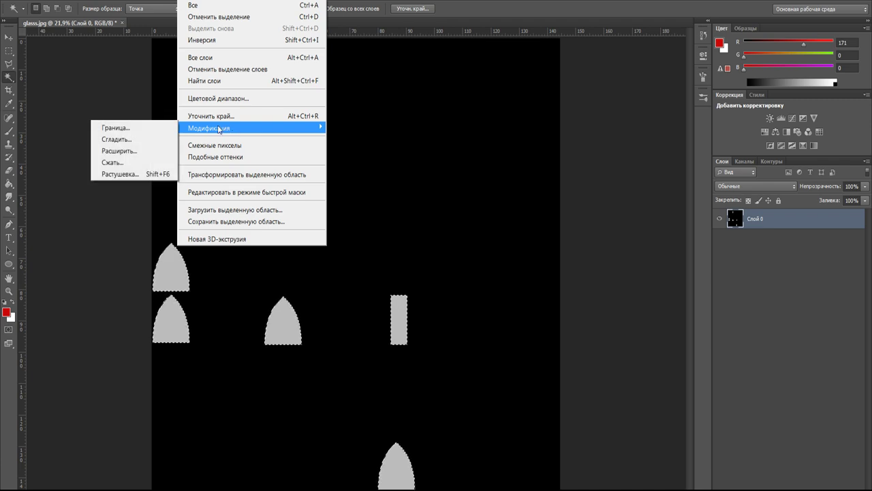
- Expand the glass-shape selection a few pixels past the grey pane edges and review it
click(122, 152)
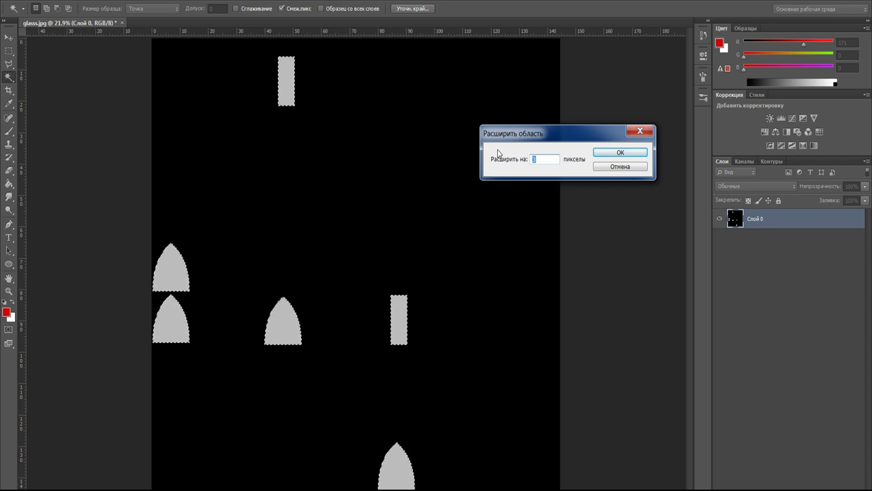
click(614, 152)
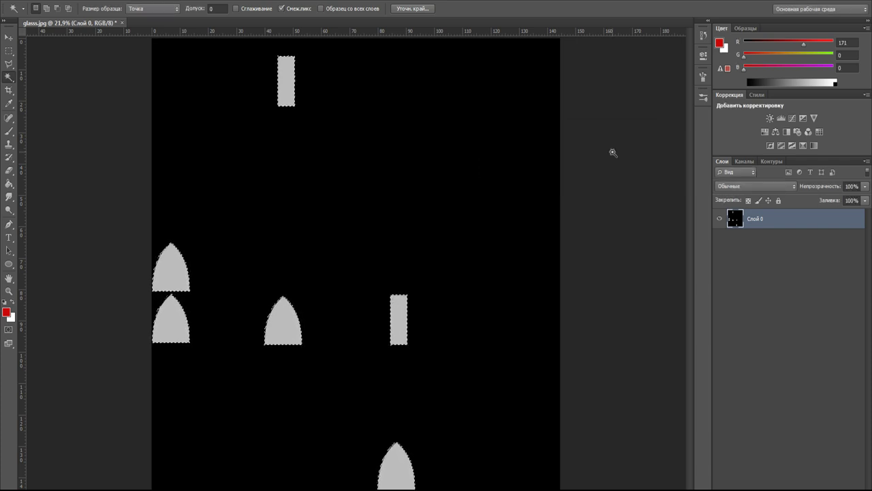
alt+scroll(405, 340, up, 3)
alt+scroll(391, 295, up, 3)
alt+scroll(397, 311, up, 3)
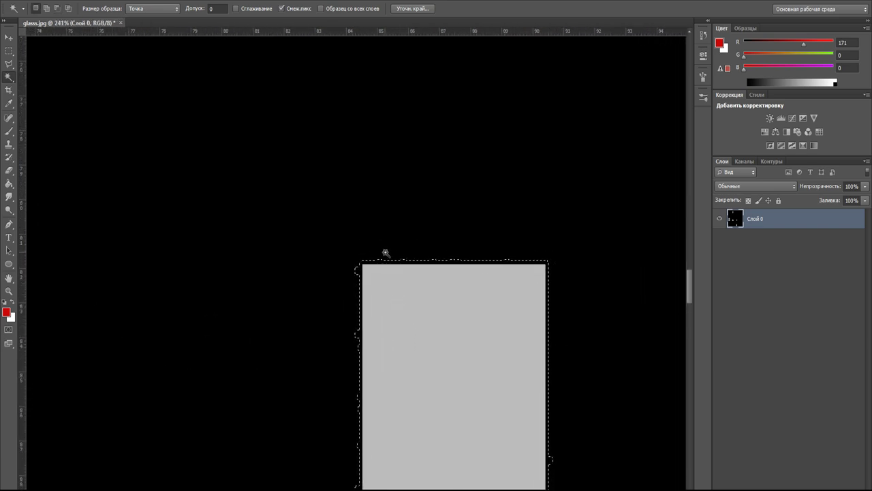
alt+scroll(382, 293, down, 1)
alt+scroll(384, 293, down, 3)
alt+scroll(383, 292, down, 3)
alt+scroll(383, 294, down, 2)
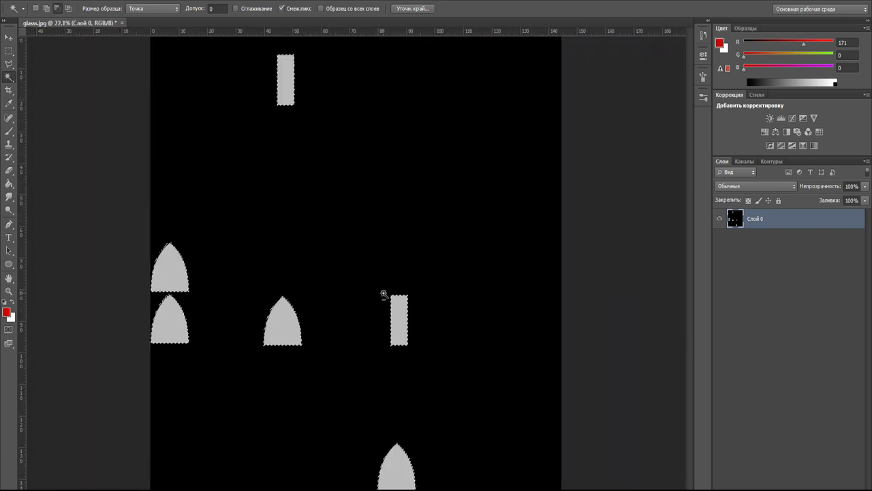
alt+scroll(383, 293, down, 2)
alt+scroll(392, 301, up, 2)
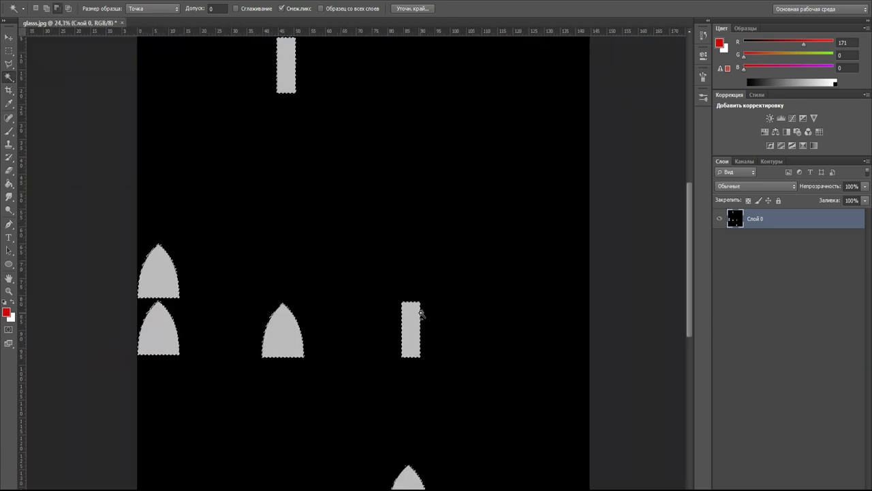
alt+scroll(419, 313, down, 1)
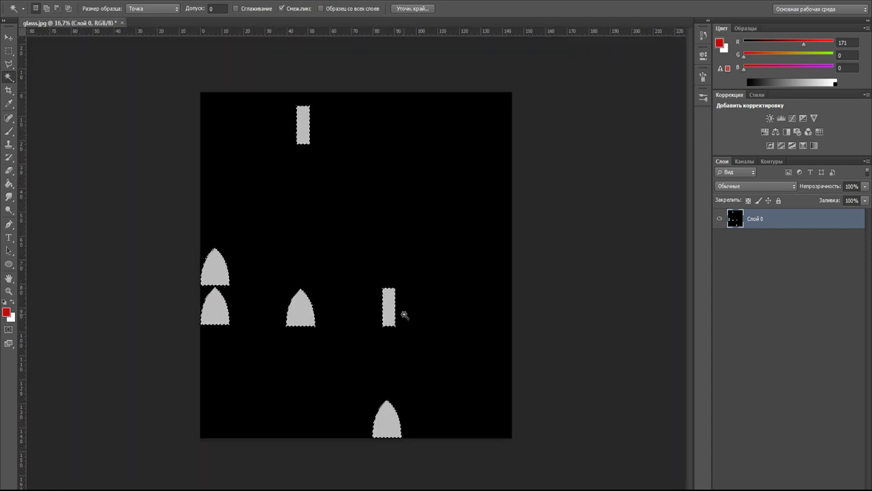
key(b)
key(alt+i)
- Set the foreground colour to red (ab0000)
click(119, 326)
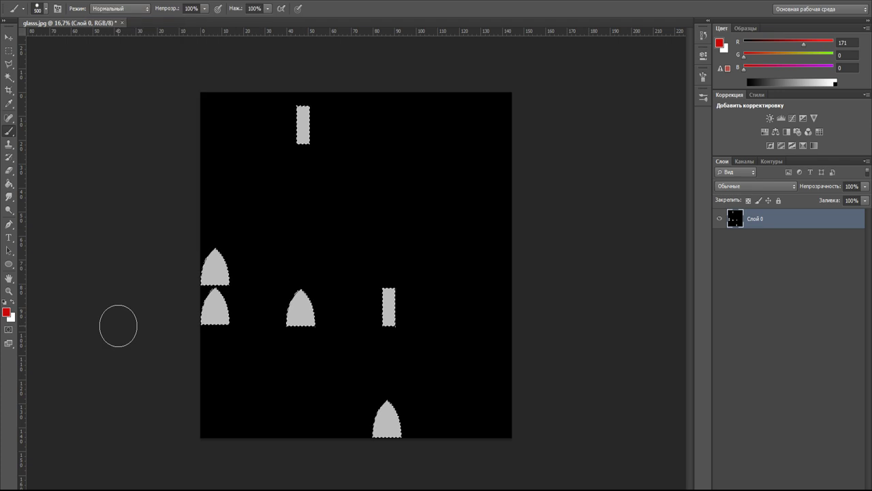
click(6, 312)
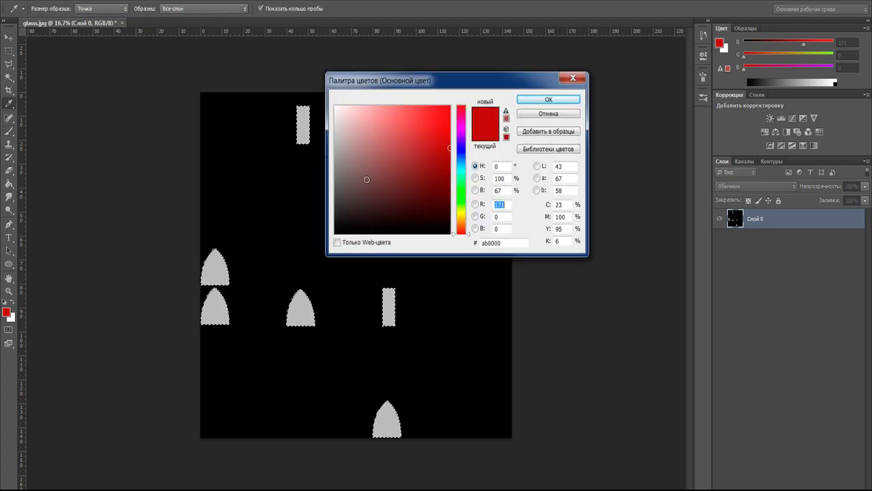
click(548, 99)
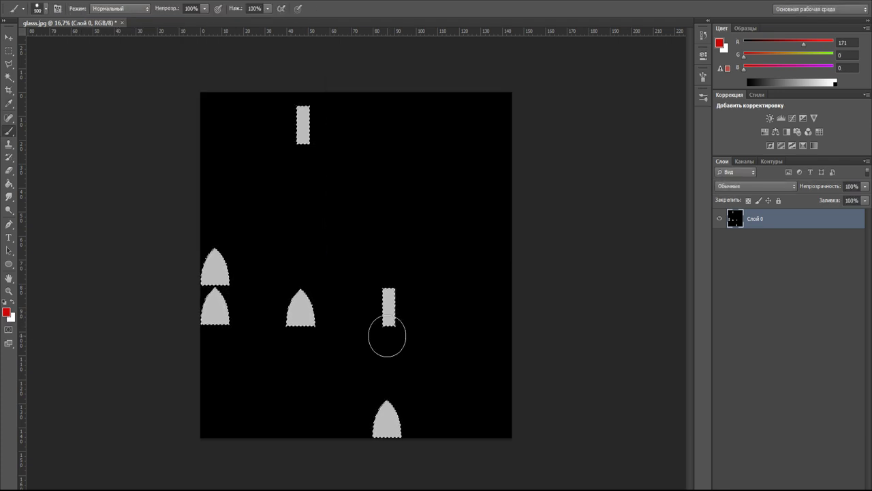
- Brush red over the arches, door panes and small rectangles inside the selection
mouse_move(387, 335)
mouse_down()
mouse_move(392, 267)
mouse_move(384, 383)
mouse_up()
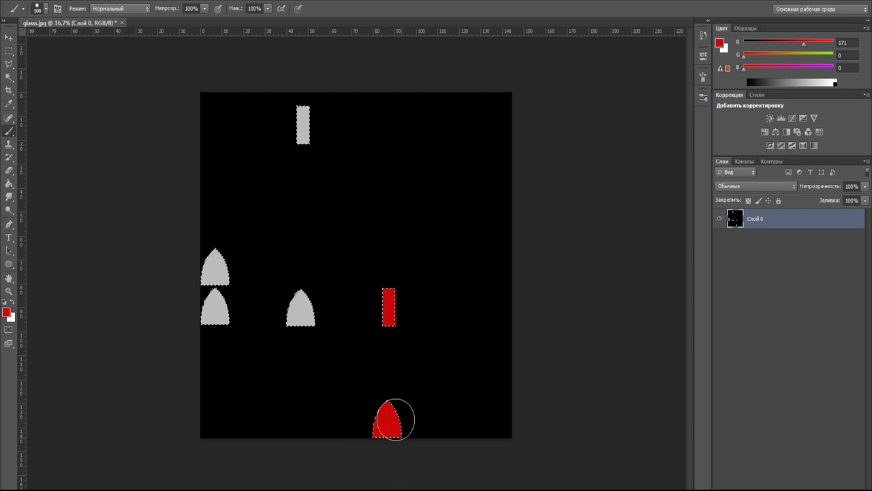
mouse_move(303, 317)
mouse_down()
mouse_move(302, 288)
mouse_move(226, 274)
mouse_move(189, 288)
mouse_up()
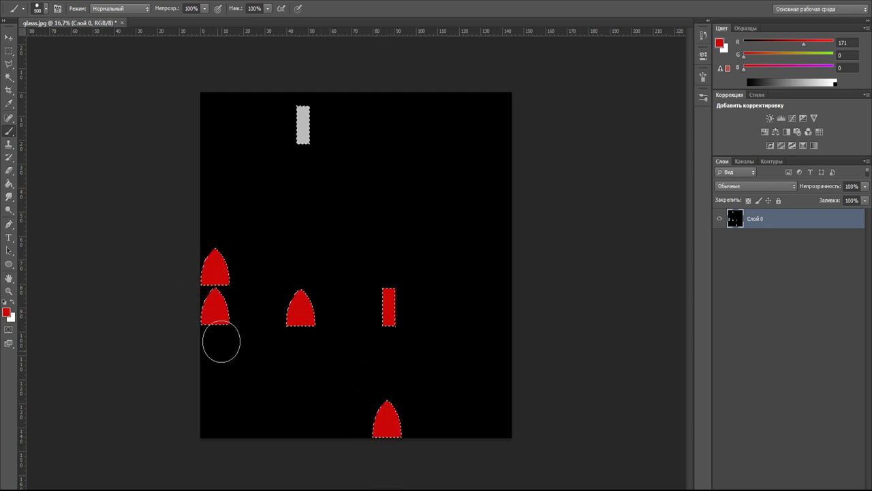
drag(303, 139, 304, 102)
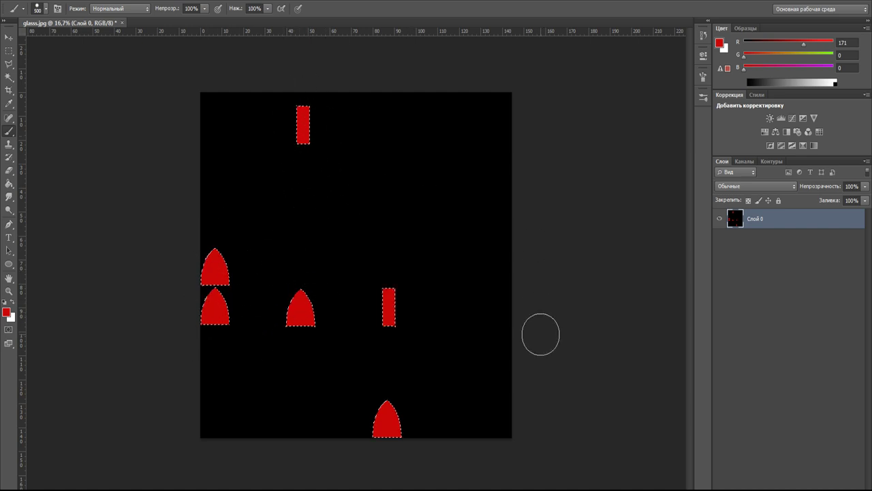
alt+scroll(300, 306, up, 3)
alt+scroll(273, 286, up, 3)
alt+scroll(278, 269, down, 2)
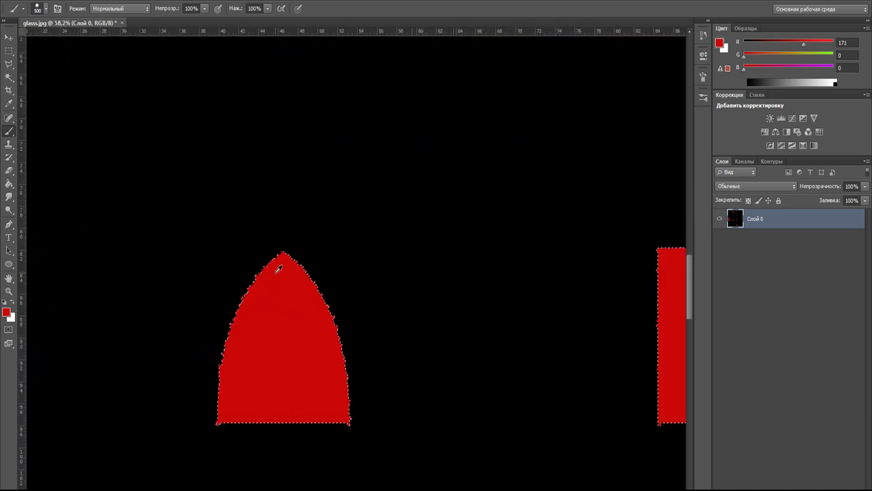
alt+scroll(278, 269, down, 2)
alt+scroll(279, 272, down, 2)
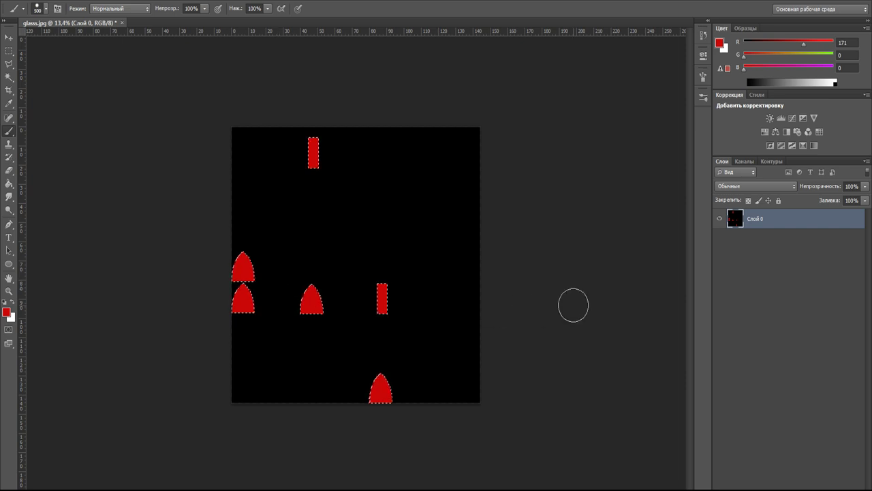
- Invert the selection, delete the black background to transparency, and deselect
key(ctrl+shift+i)
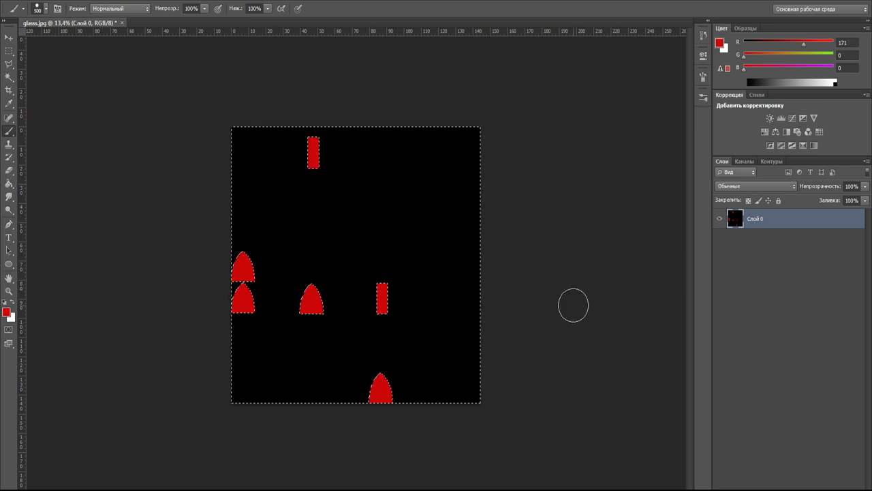
key(Delete)
key(ctrl+d)
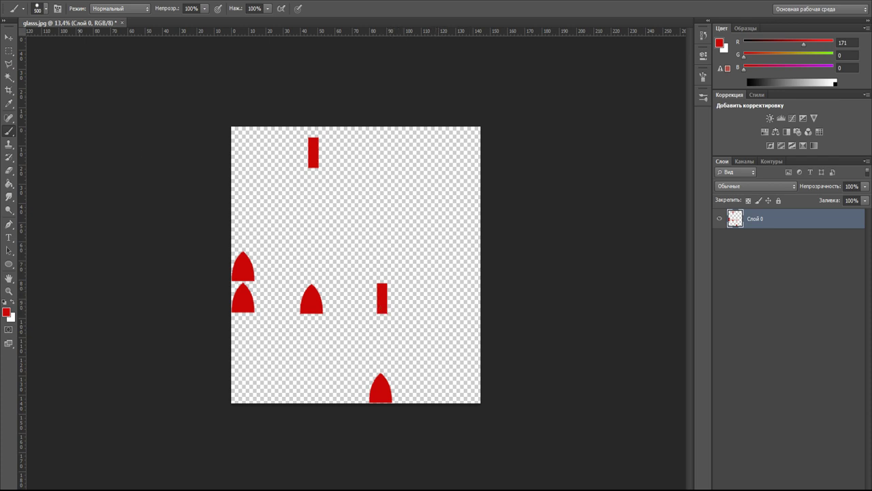
key(alt+f)
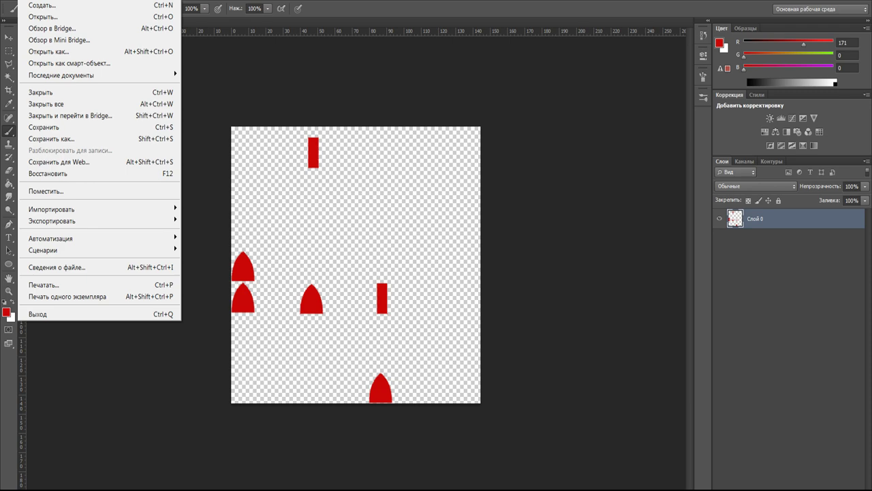
click(89, 361)
- Save As JPEG over glasss.jpg, confirming the replacement and JPEG options
key(ctrl+shift+s)
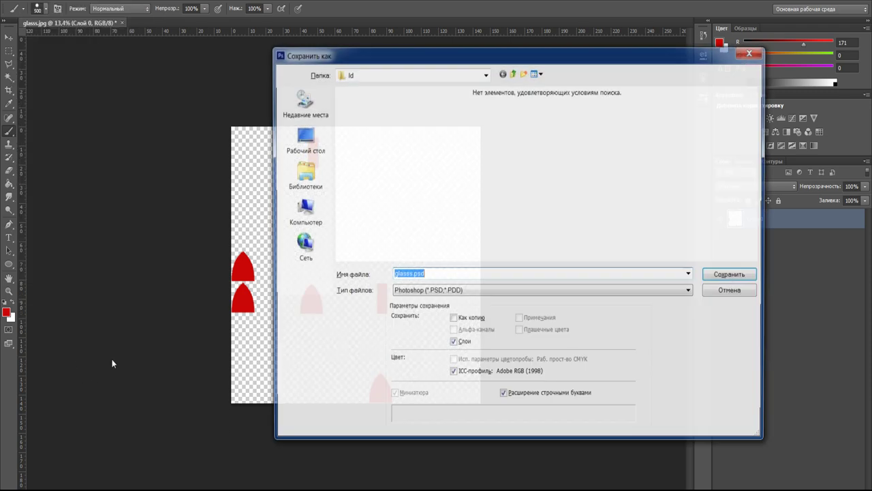
click(433, 292)
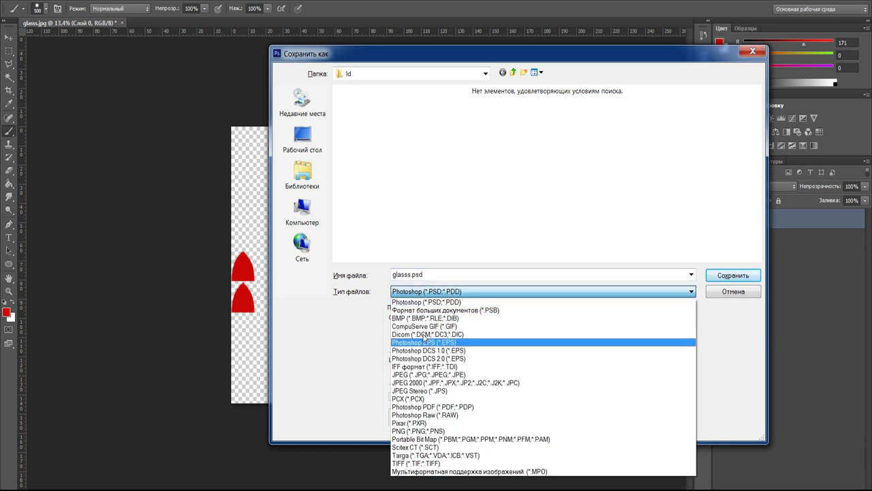
click(494, 376)
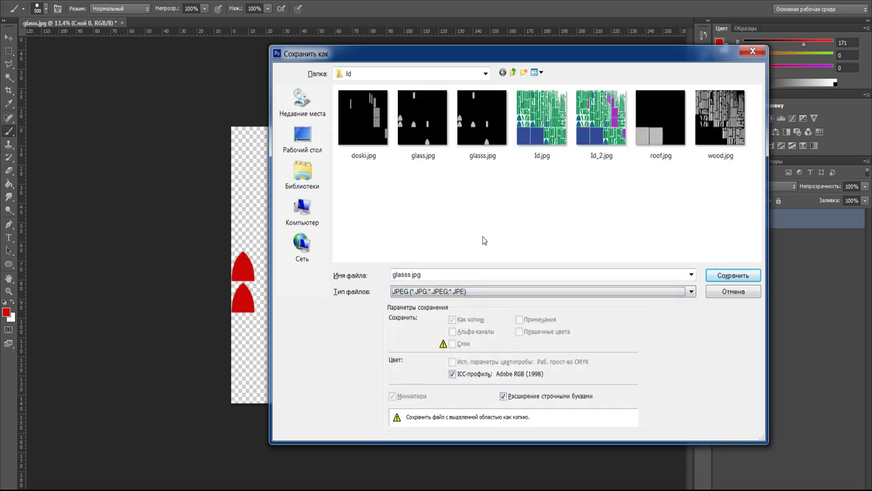
click(483, 121)
drag(508, 55, 599, 82)
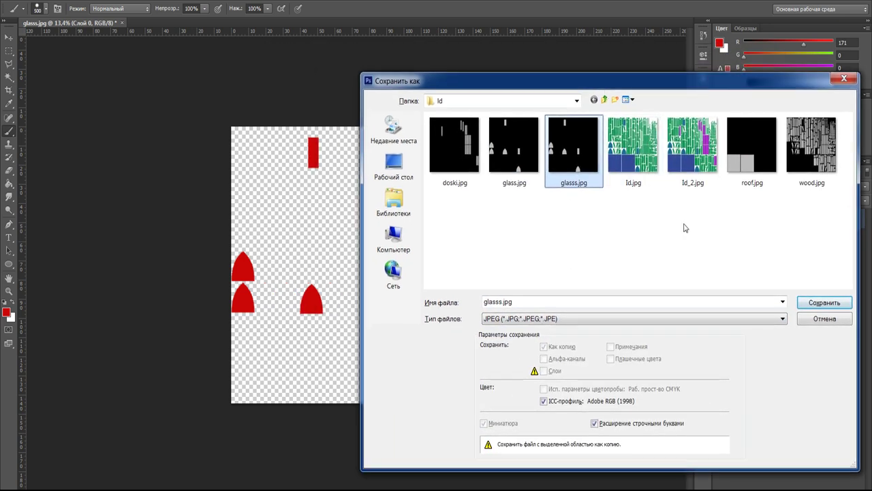
click(806, 302)
click(390, 190)
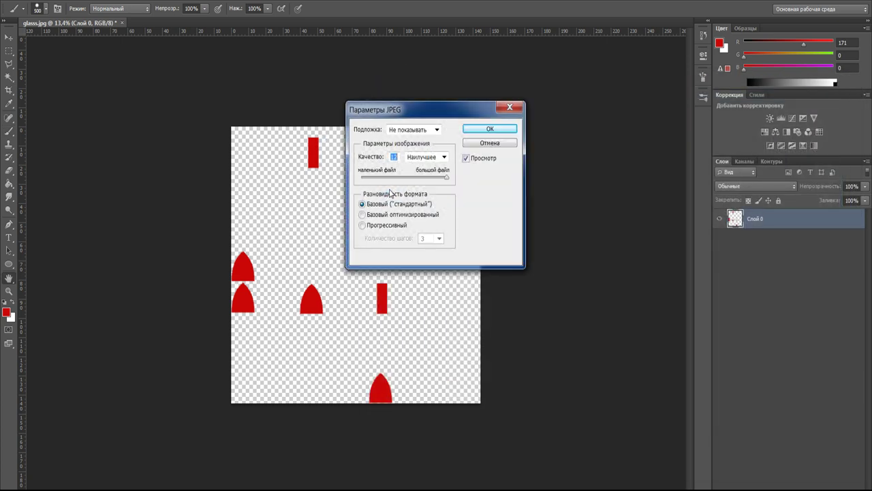
click(503, 117)
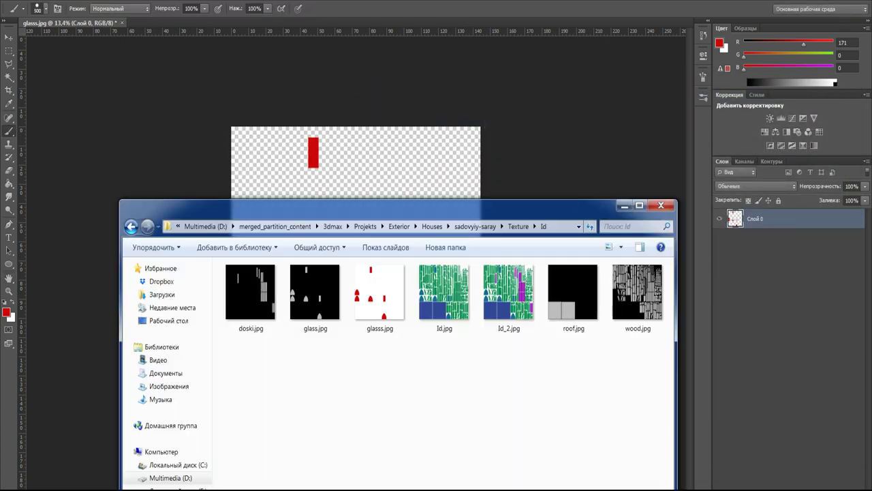
- Reposition the Texture\Id folder window and check the red-on-white glasss.jpg thumbnail
drag(457, 209, 407, 133)
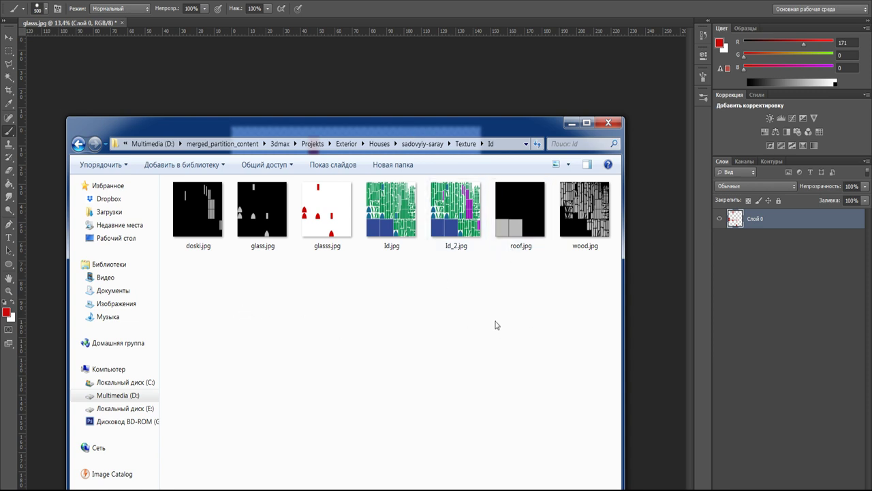
click(199, 218)
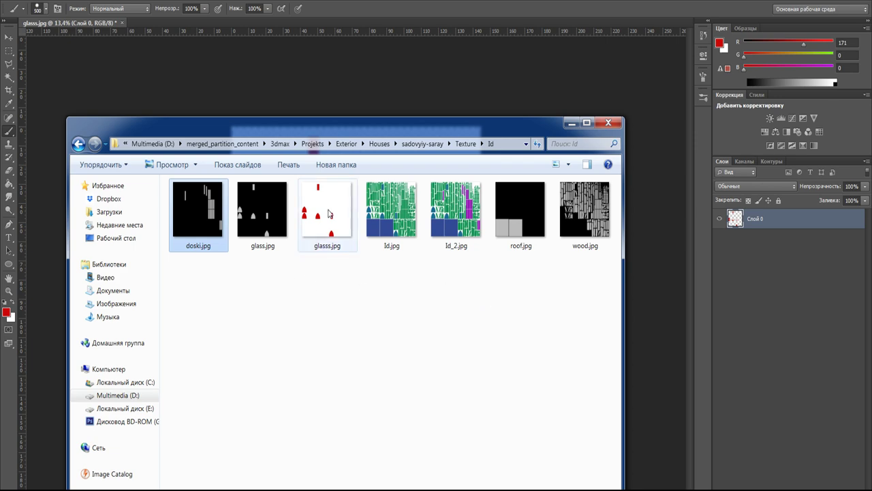
mouse_move(357, 127)
mouse_down()
mouse_move(393, 132)
mouse_move(370, 163)
mouse_up()
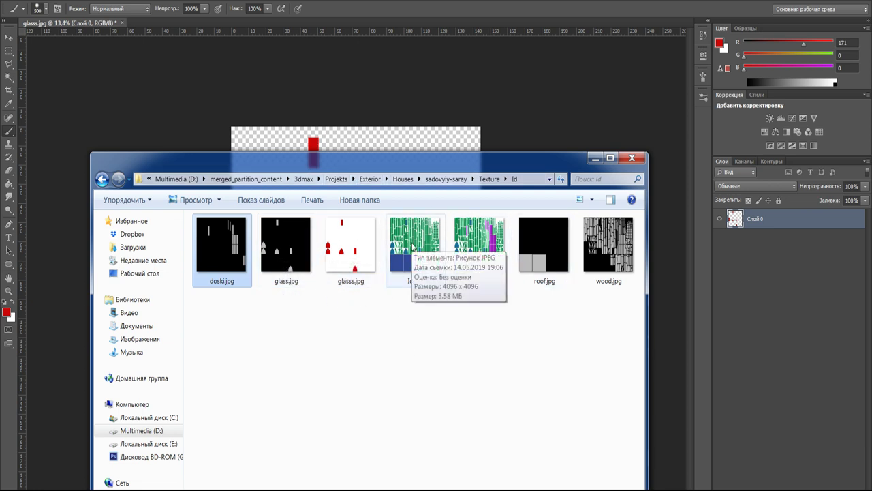
double_click(479, 249)
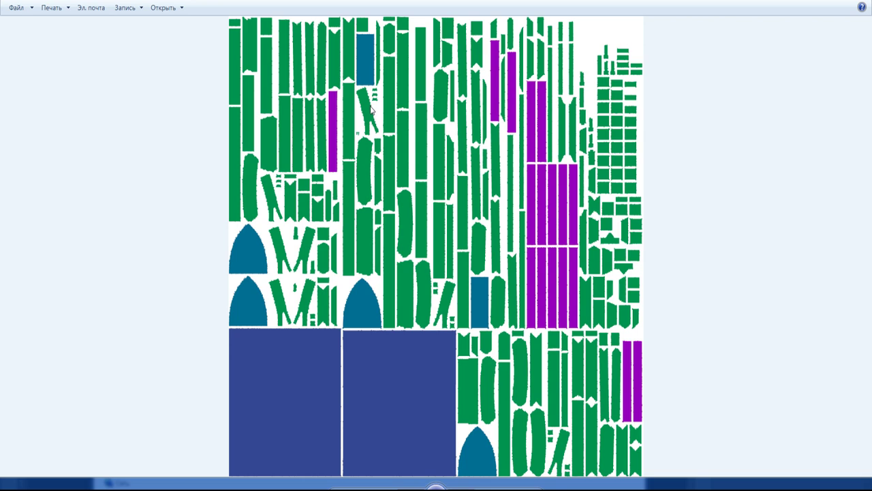
key(alt+F4)
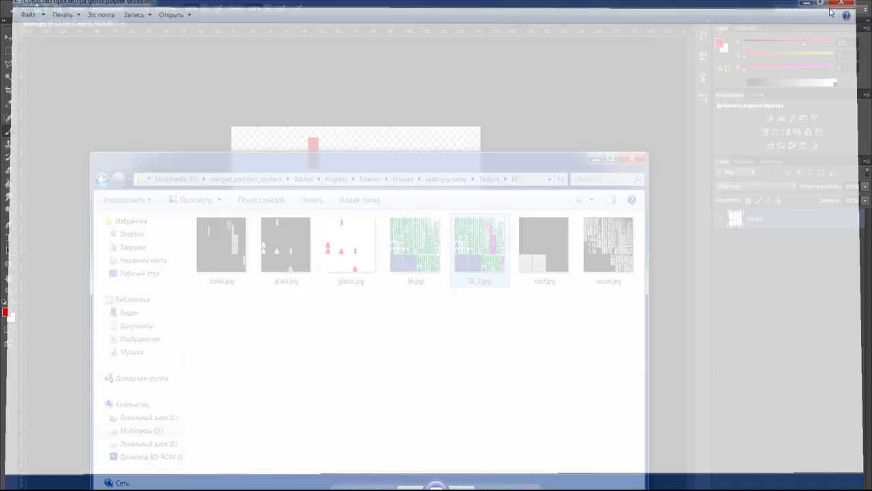